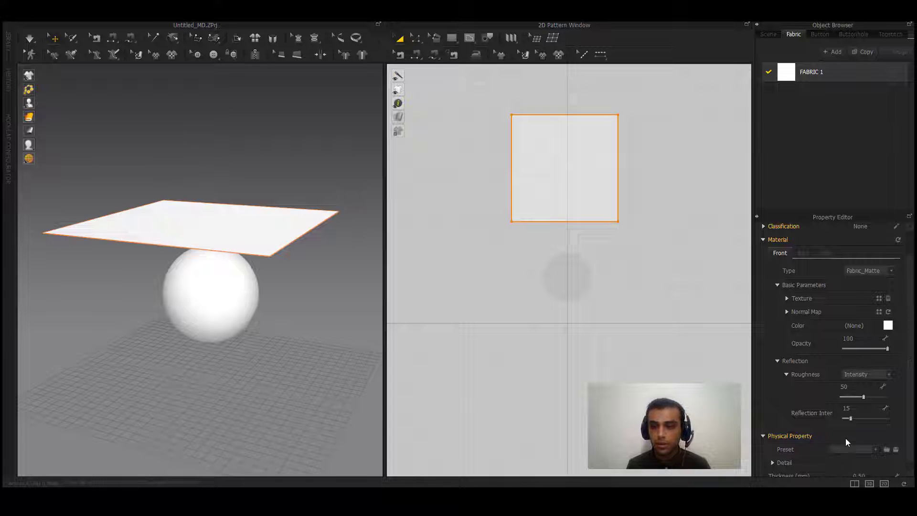
# Simulate the square cloth over the sphere with the Cotton_Heavy_Canvas physical preset, and undo the simulation.
pyautogui.click(845, 452)
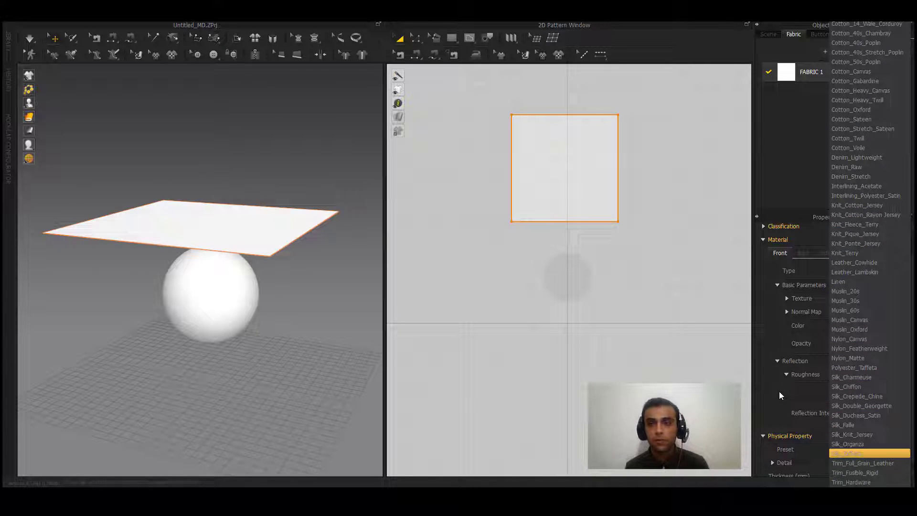
pyautogui.click(872, 91)
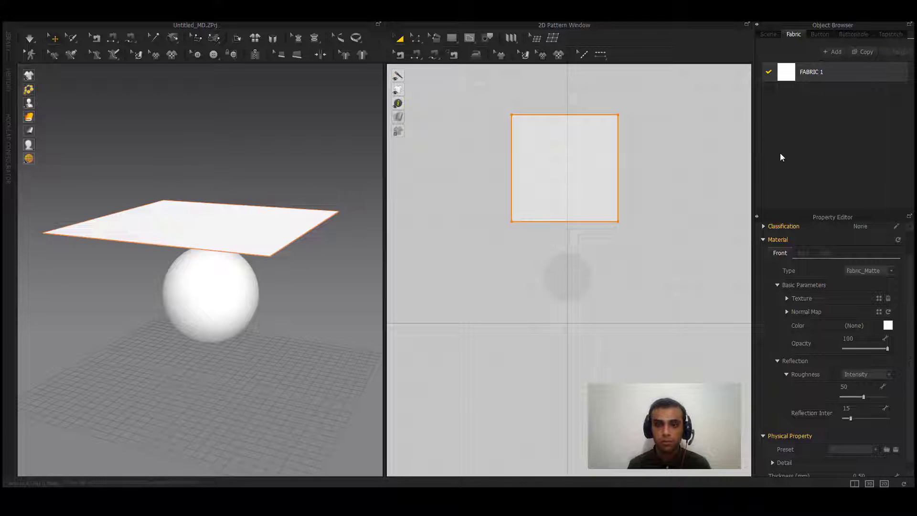
pyautogui.click(30, 37)
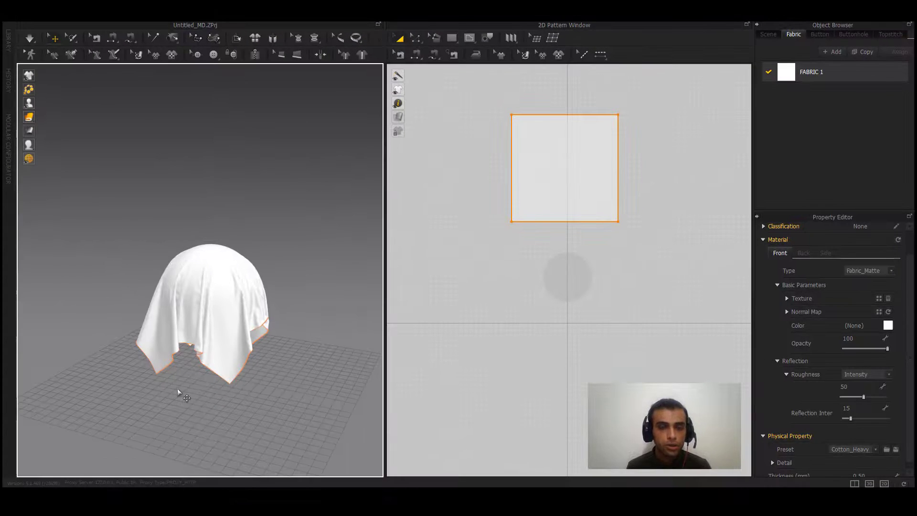
pyautogui.moveTo(195, 383); pyautogui.dragTo(231, 383, button='right')
pyautogui.scroll(5, 240, 356)
pyautogui.scroll(-4, 239, 357)
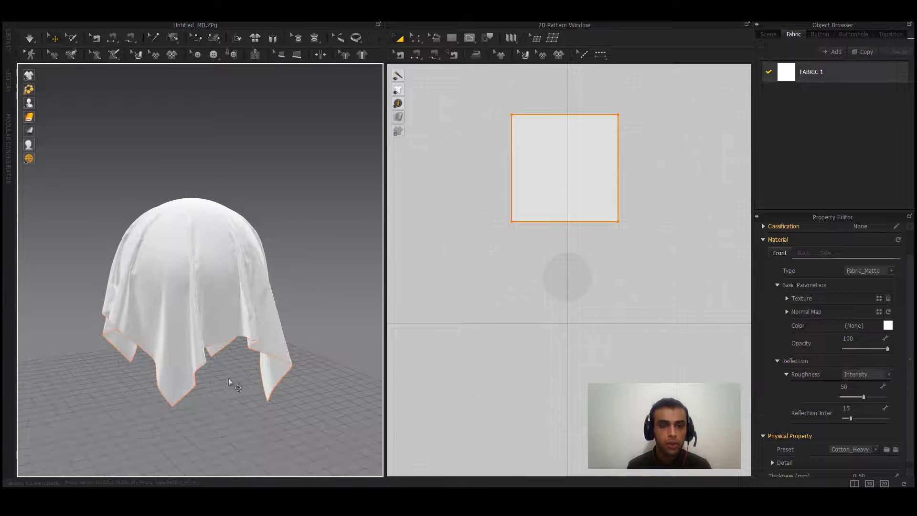
pyautogui.moveTo(180, 368); pyautogui.dragTo(242, 365, button='right')
pyautogui.moveTo(174, 356); pyautogui.dragTo(239, 363, button='right')
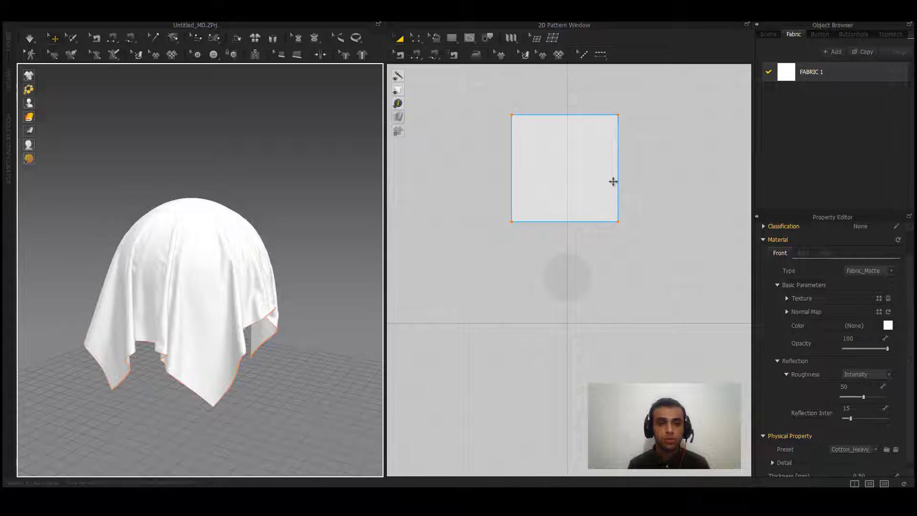
pyautogui.click(614, 182)
pyautogui.hotkey('ctrl', 'z')
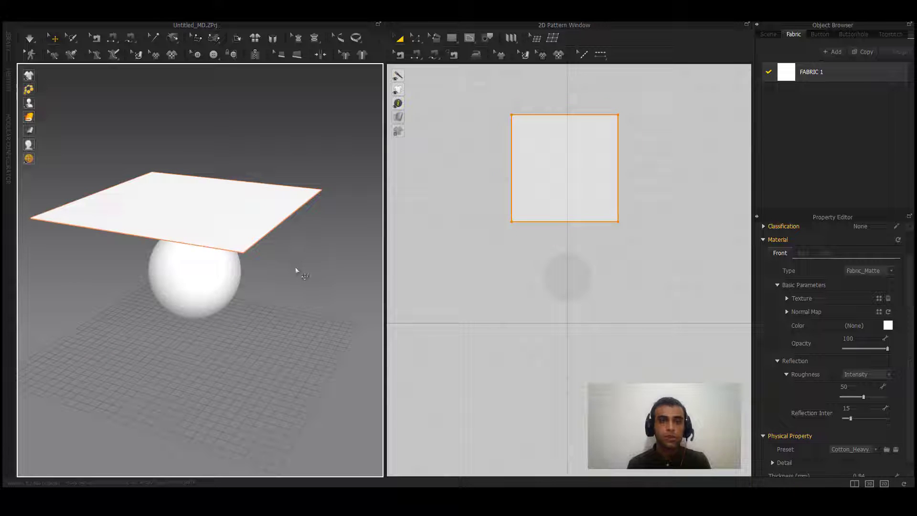
# Apply the Silk_Charmeuse physical preset to FABRIC 1 and simulate the cloth draping over the sphere.
pyautogui.click(852, 450)
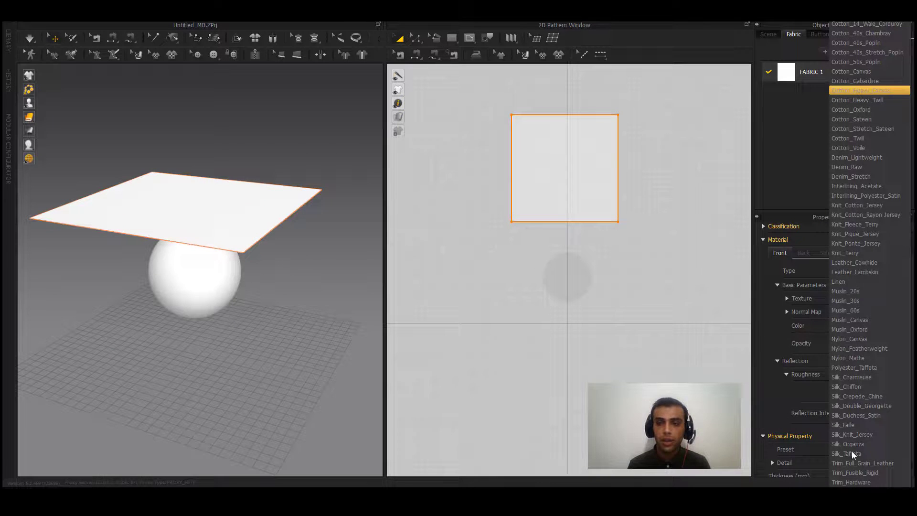
pyautogui.click(853, 380)
pyautogui.moveTo(375, 314); pyautogui.dragTo(383, 332, button='middle')
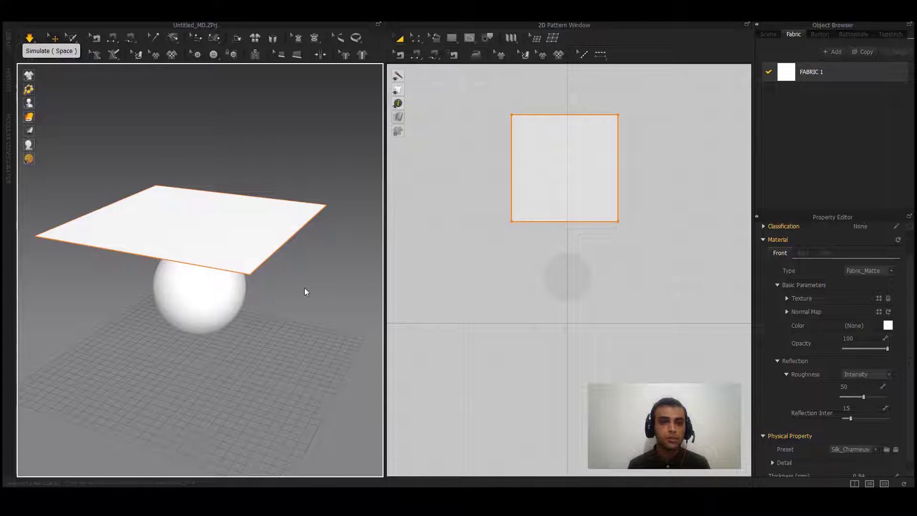
pyautogui.press('space')
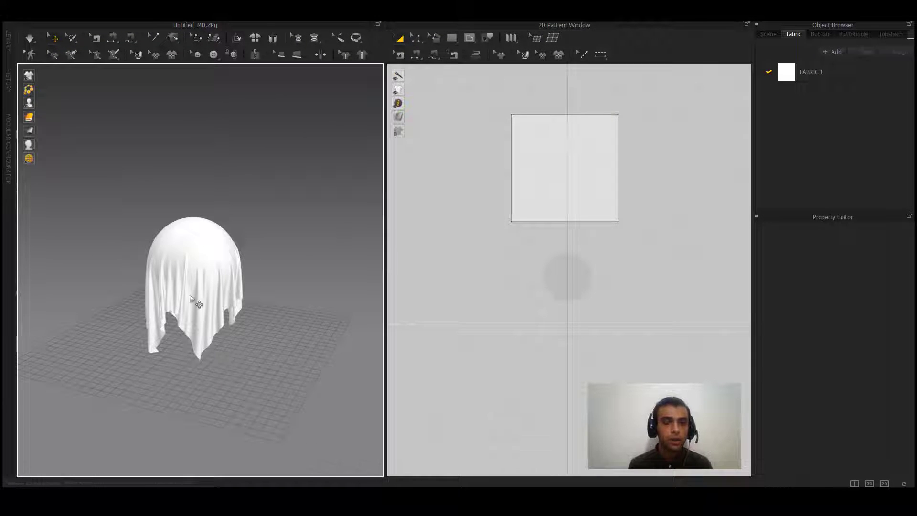
pyautogui.scroll(5, 193, 301)
pyautogui.moveTo(193, 301); pyautogui.dragTo(272, 349, button='right')
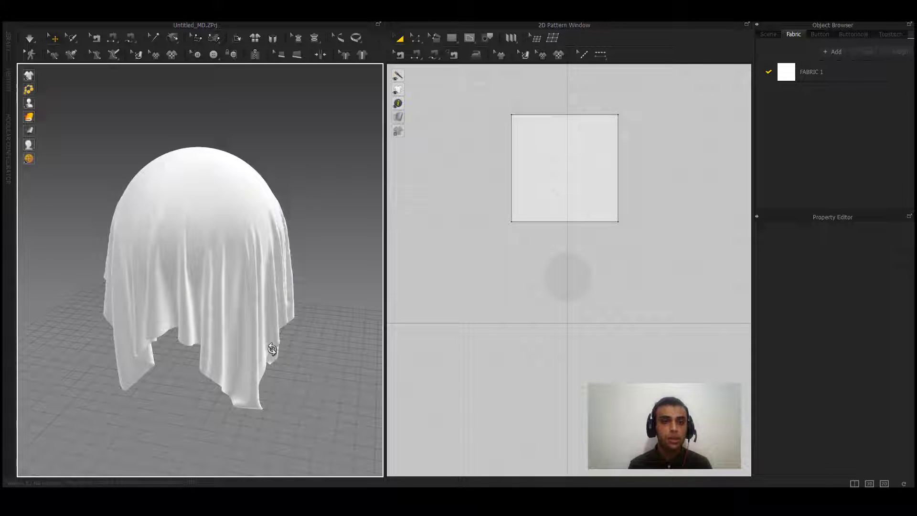
pyautogui.moveTo(287, 349); pyautogui.dragTo(317, 348, button='right')
pyautogui.moveTo(160, 338); pyautogui.dragTo(276, 331, button='right')
pyautogui.moveTo(153, 364); pyautogui.dragTo(207, 395, button='right')
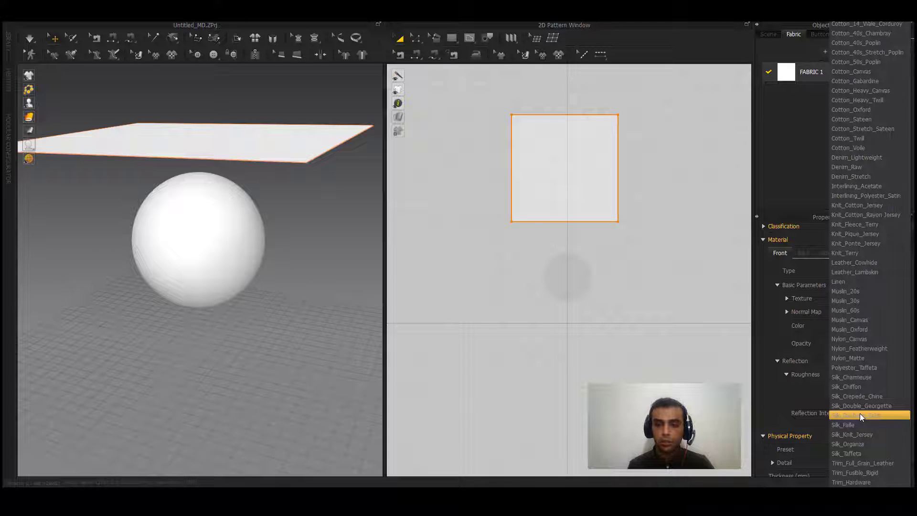
# Apply the Trim_Full_Grain_Leather physical preset to FABRIC 1 and simulate the cloth falling onto the sphere.
pyautogui.click(853, 464)
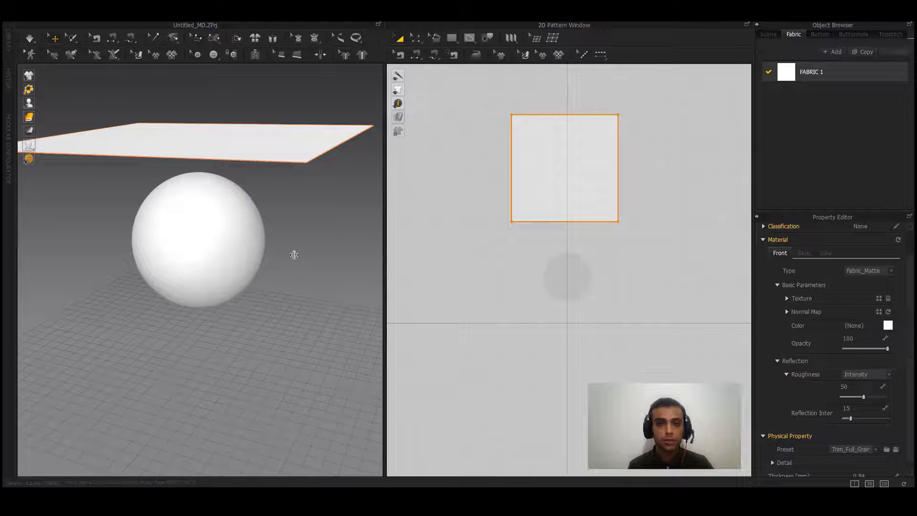
pyautogui.moveTo(294, 254); pyautogui.dragTo(311, 290, button='right')
pyautogui.press('space')
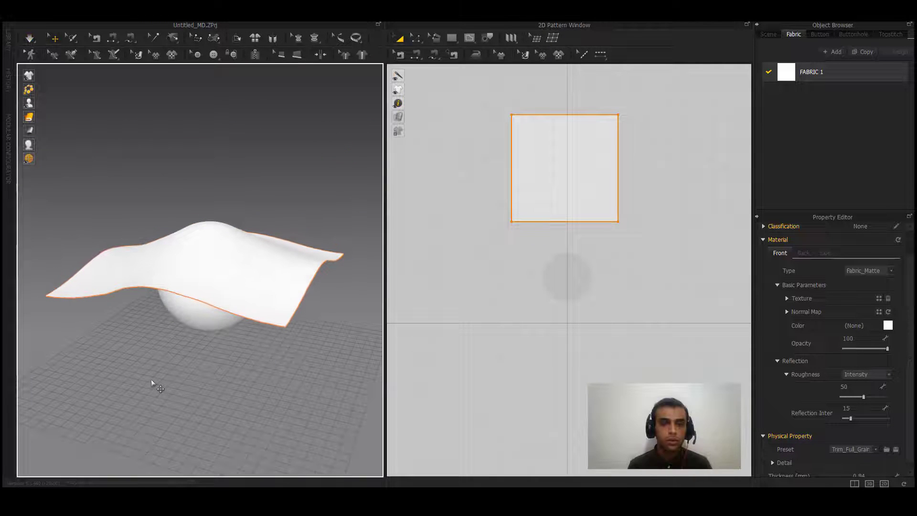
pyautogui.moveTo(150, 380); pyautogui.dragTo(330, 371, button='right')
pyautogui.moveTo(164, 368); pyautogui.dragTo(256, 371, button='right')
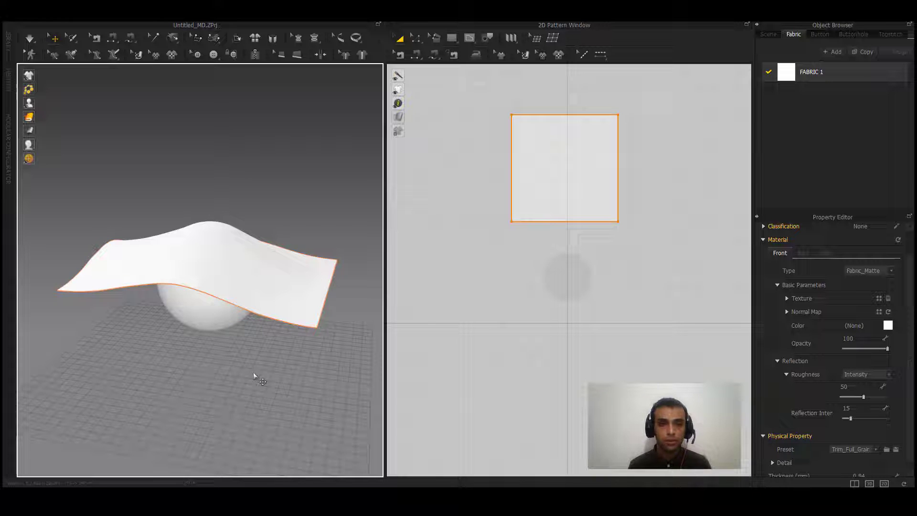
# Examine from several angles how the leather cloth bends over the sphere.
pyautogui.click(845, 449)
pyautogui.click(846, 454)
pyautogui.click(305, 352)
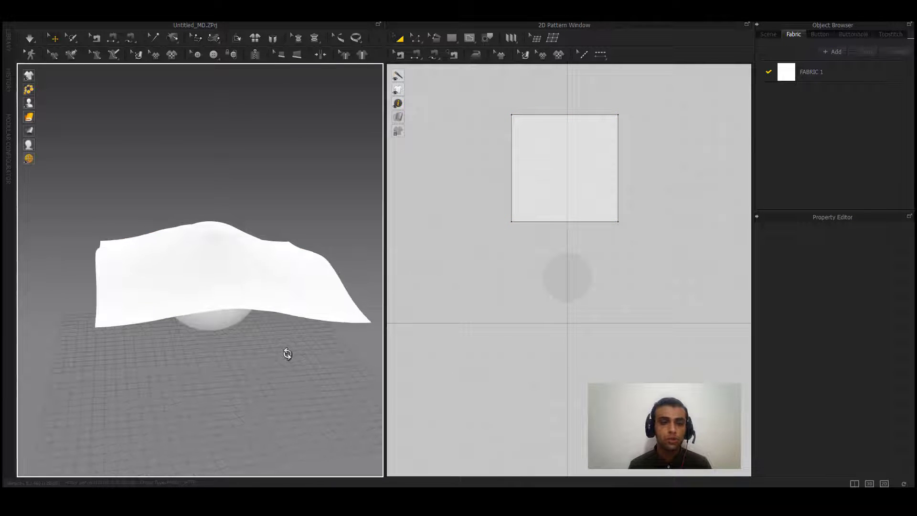
pyautogui.moveTo(297, 370); pyautogui.dragTo(256, 369, button='right')
pyautogui.rightClick(256, 368)
pyautogui.click(252, 386)
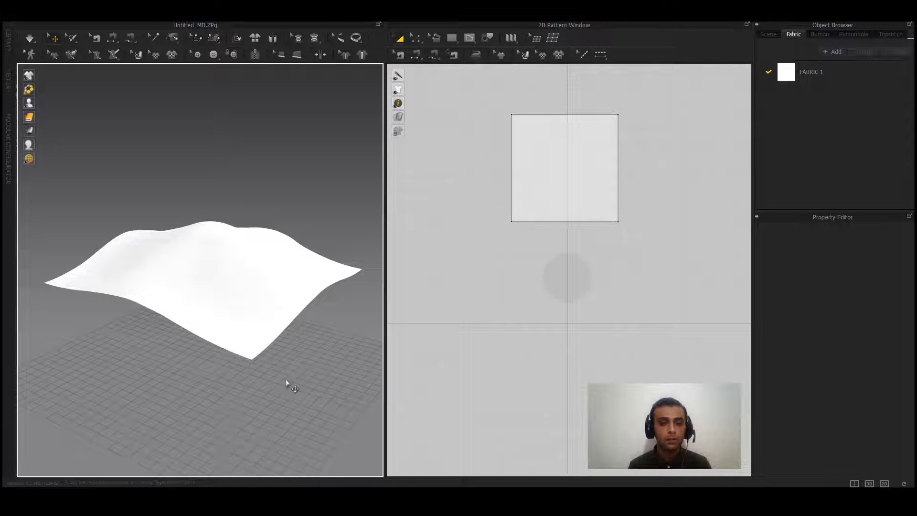
pyautogui.moveTo(286, 379); pyautogui.dragTo(236, 388, button='right')
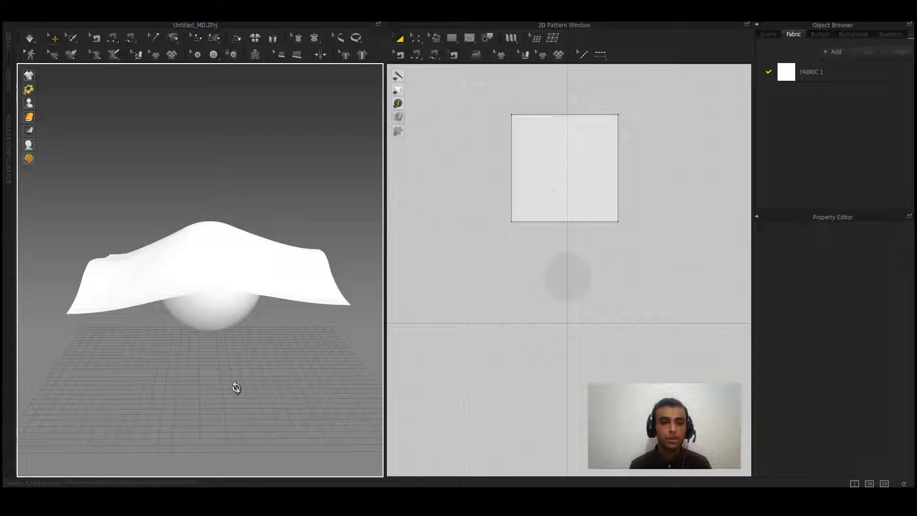
pyautogui.moveTo(250, 394); pyautogui.dragTo(236, 397, button='right')
pyautogui.rightClick(235, 397)
pyautogui.press('Escape')
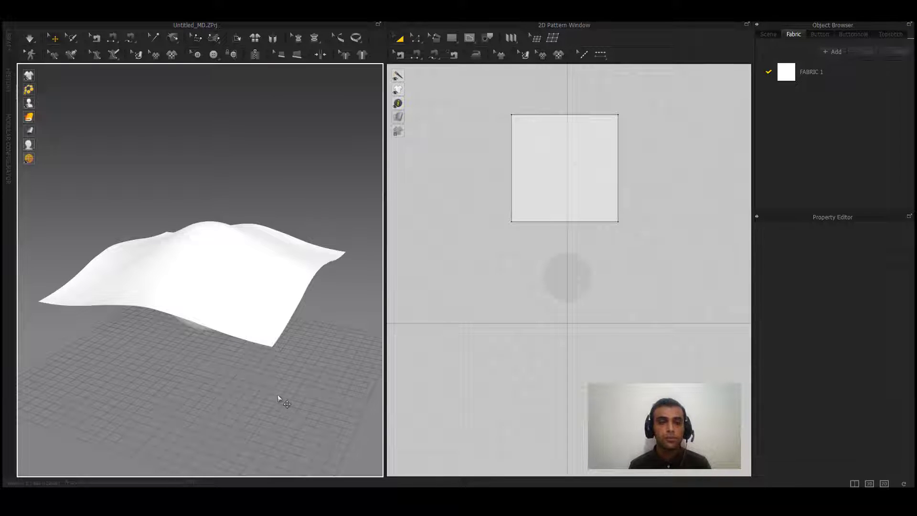
# Select FABRIC 1, apply the Denim_Lightweight physical preset and simulate the draped cloth.
pyautogui.click(555, 147)
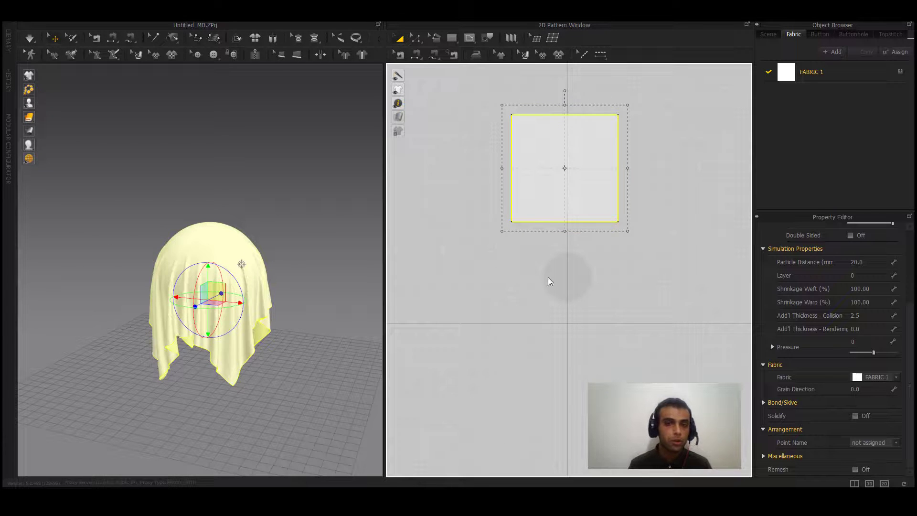
pyautogui.click(830, 75)
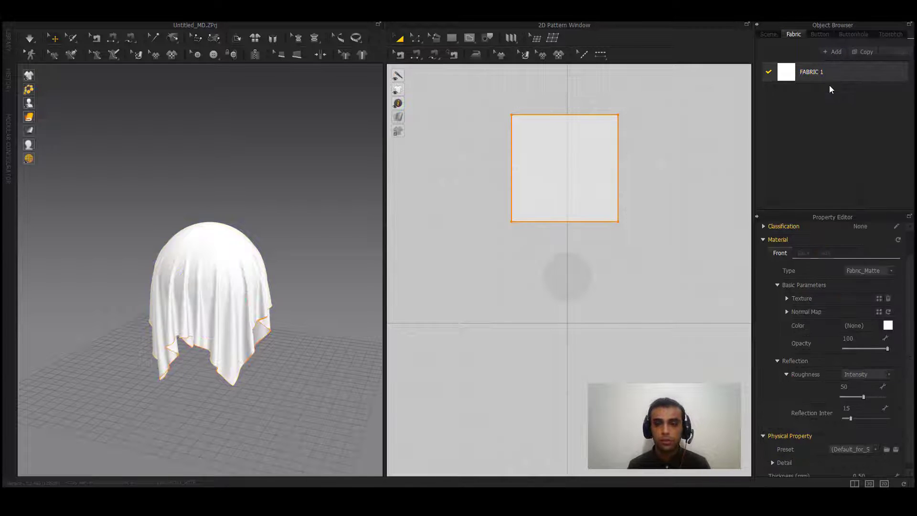
pyautogui.click(843, 449)
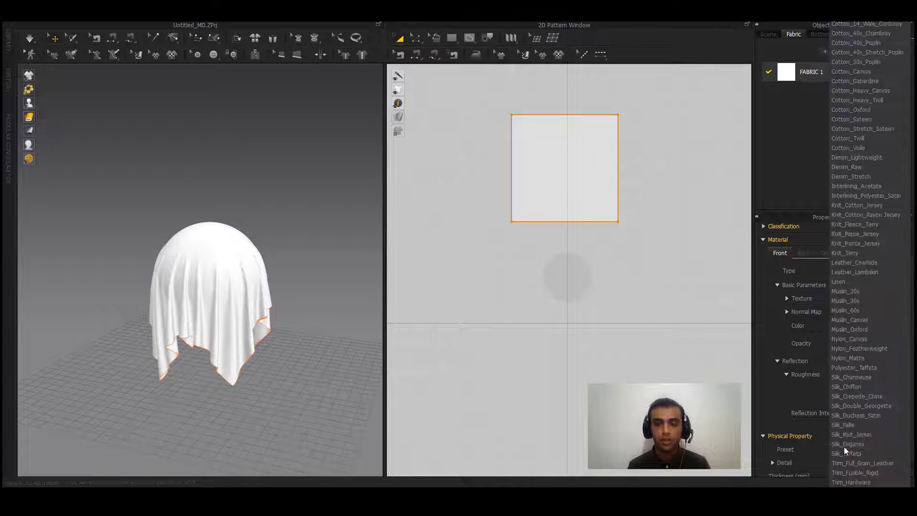
pyautogui.click(863, 25)
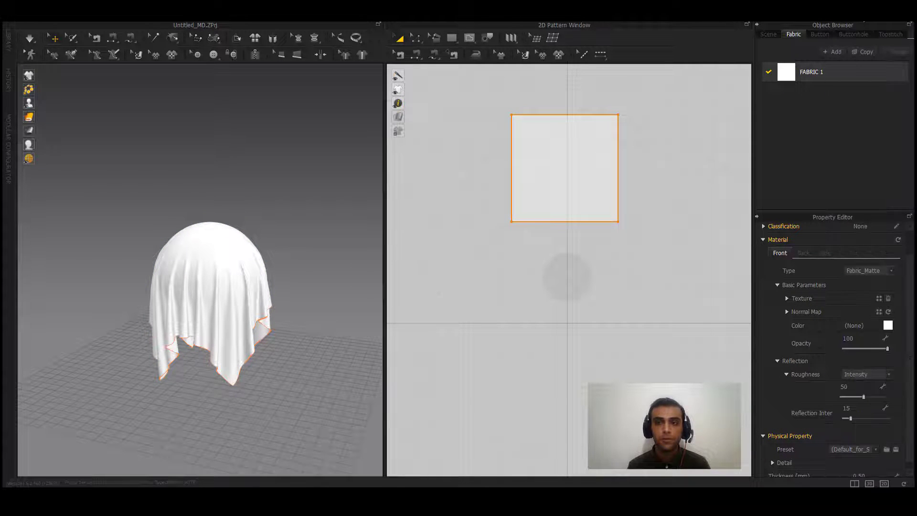
pyautogui.click(842, 448)
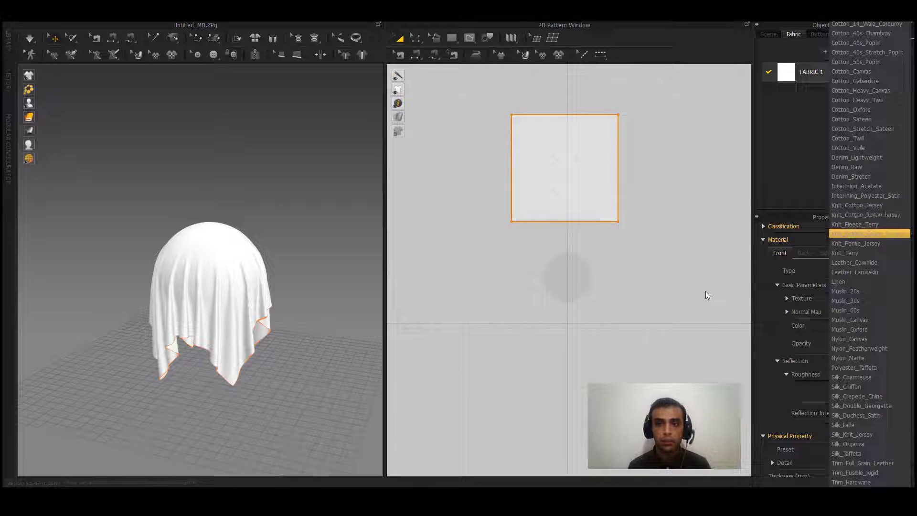
pyautogui.click(678, 285)
pyautogui.scroll(3, 204, 350)
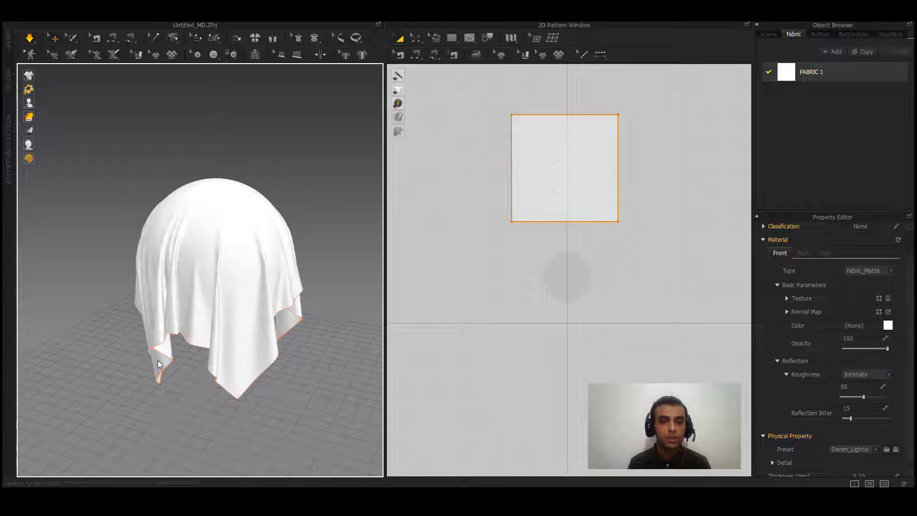
pyautogui.moveTo(203, 373); pyautogui.dragTo(214, 372, button='right')
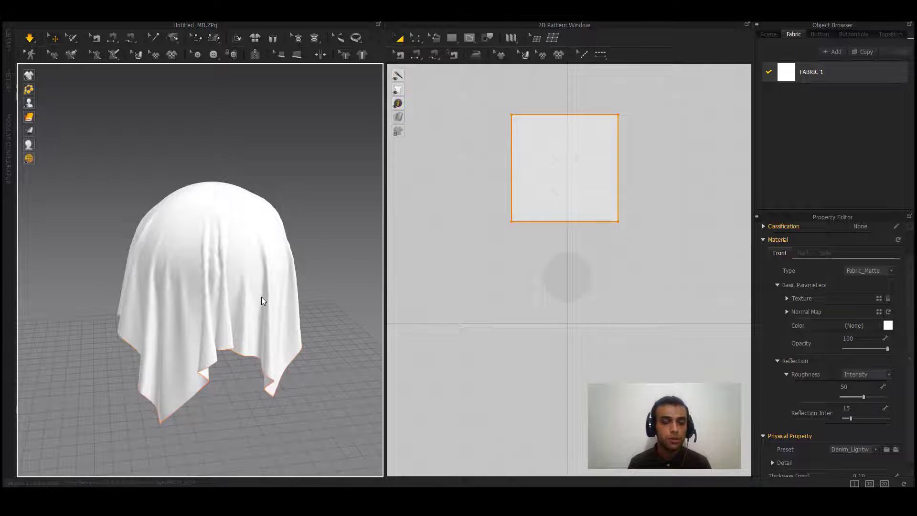
# Switch the fabric's physical preset to Silk_Charmeuse while the simulation is running.
pyautogui.click(841, 450)
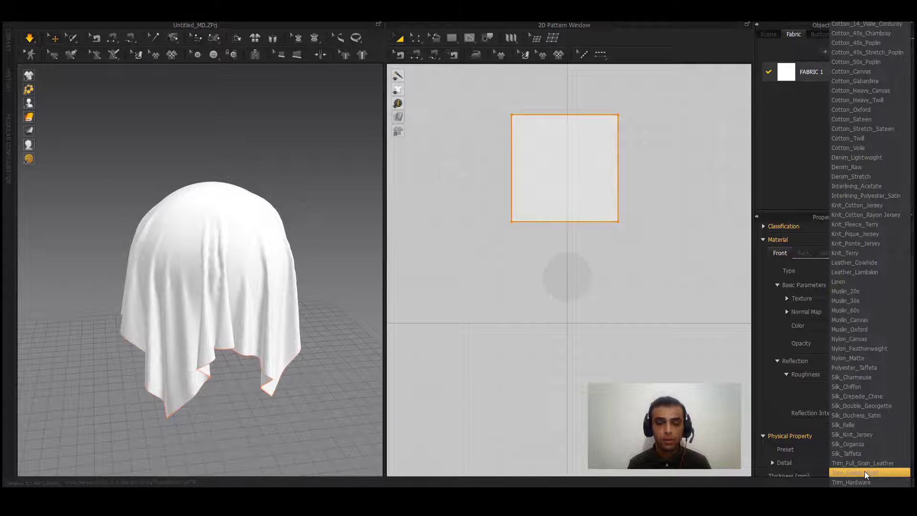
pyautogui.click(844, 377)
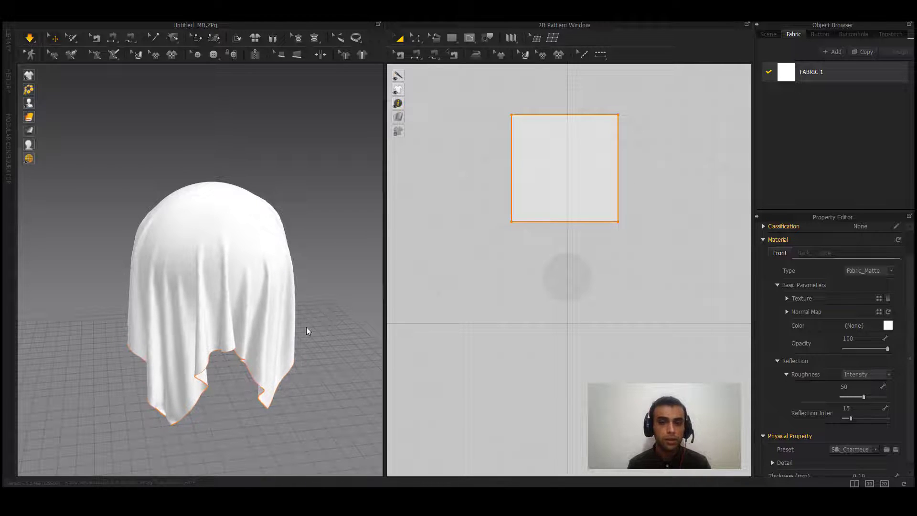
pyautogui.click(341, 330)
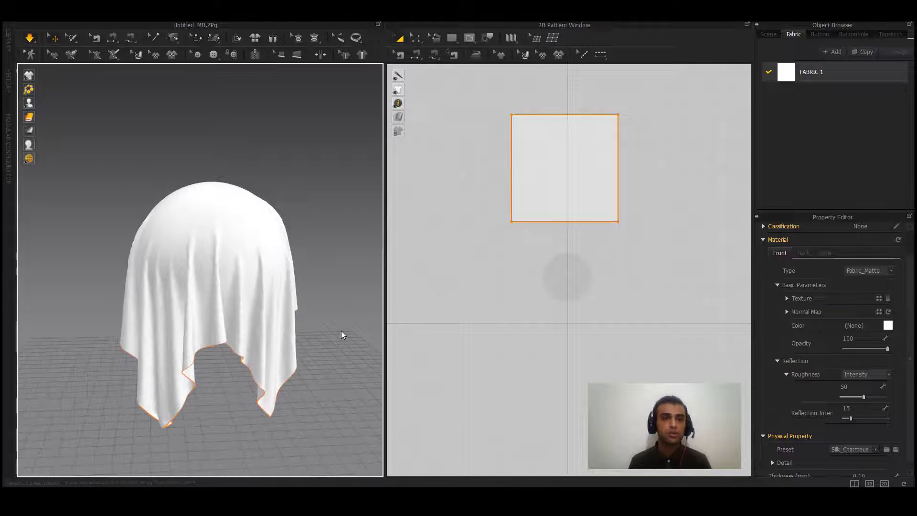
pyautogui.click(856, 449)
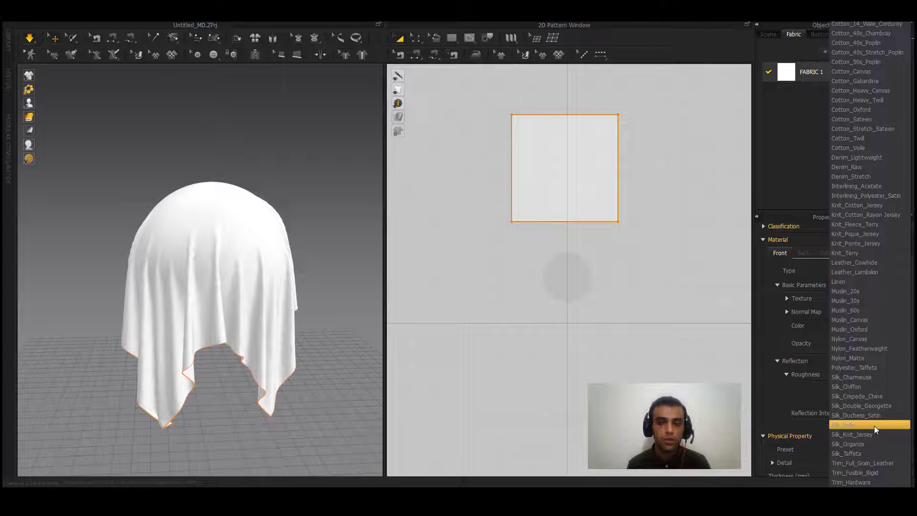
pyautogui.click(327, 334)
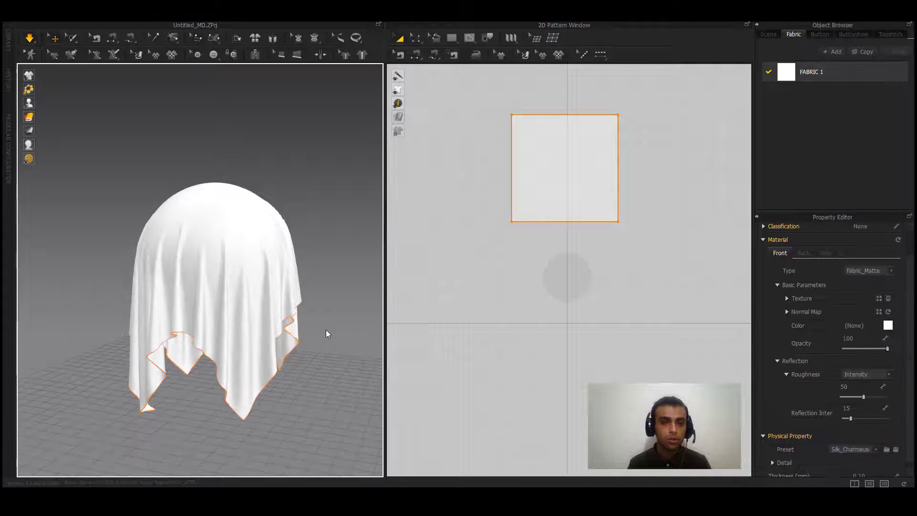
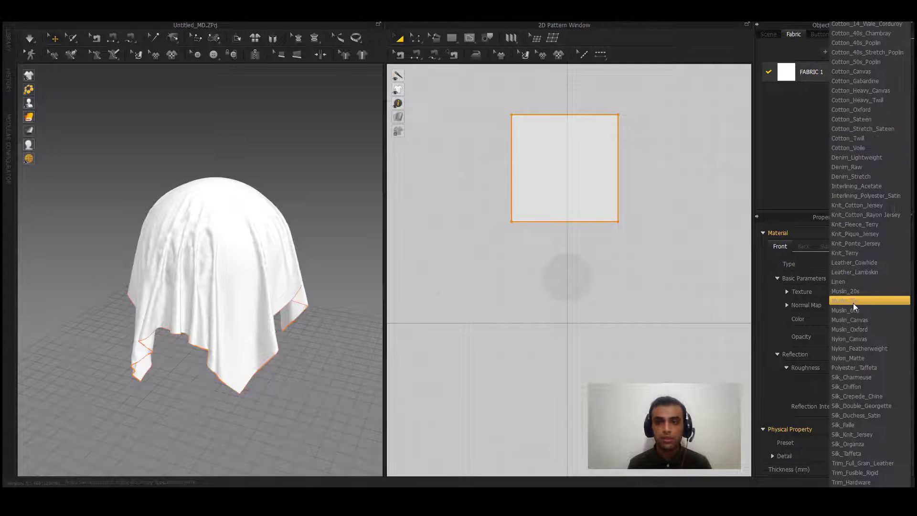
# Apply the Trim_Hardware physical preset to FABRIC 1 and show its detailed stretch, shear, bending and buckling properties.
pyautogui.click(866, 482)
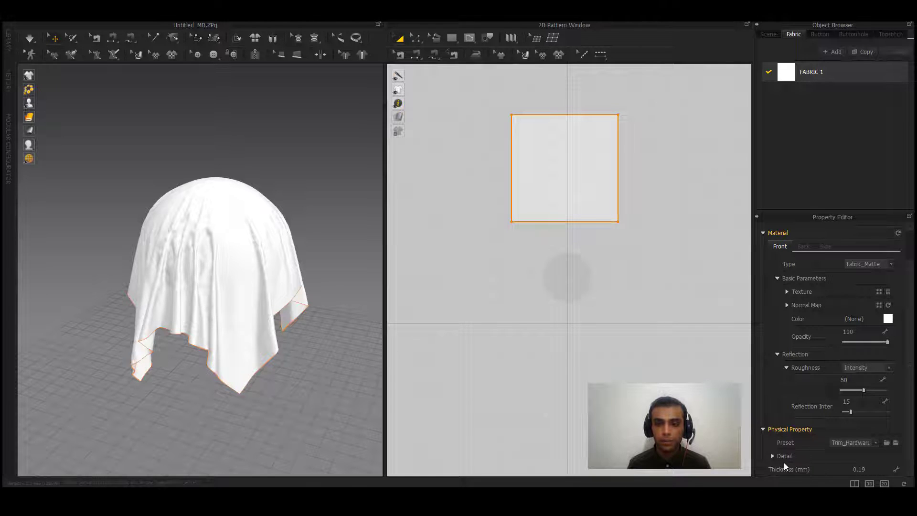
pyautogui.click(772, 456)
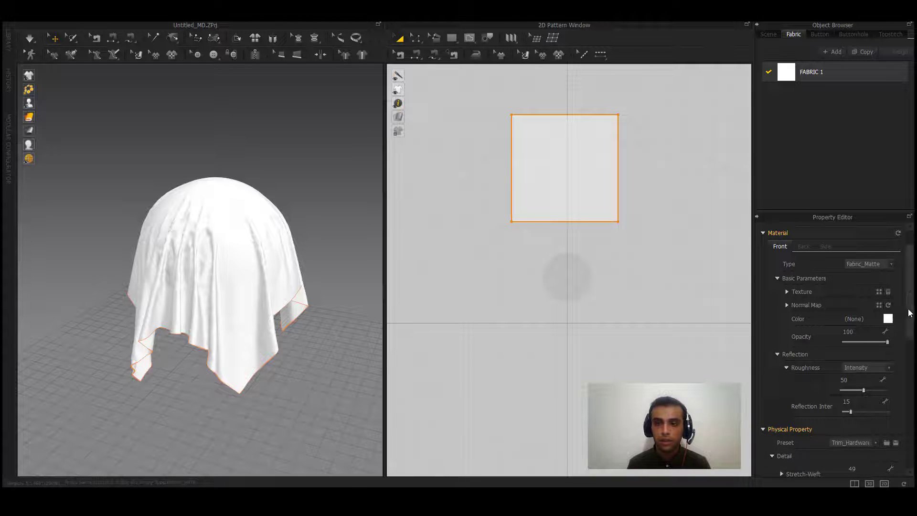
pyautogui.scroll(-5, 907, 369)
pyautogui.scroll(-2, 906, 369)
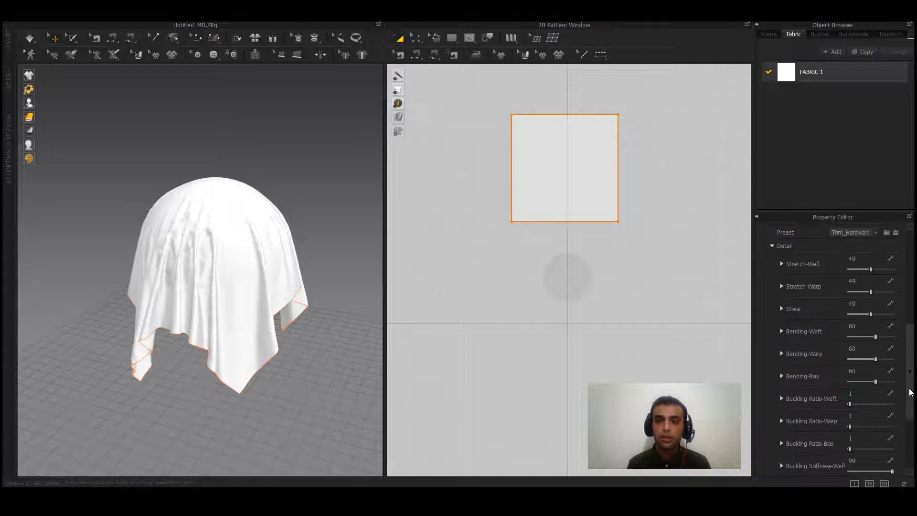
pyautogui.scroll(-1, 910, 392)
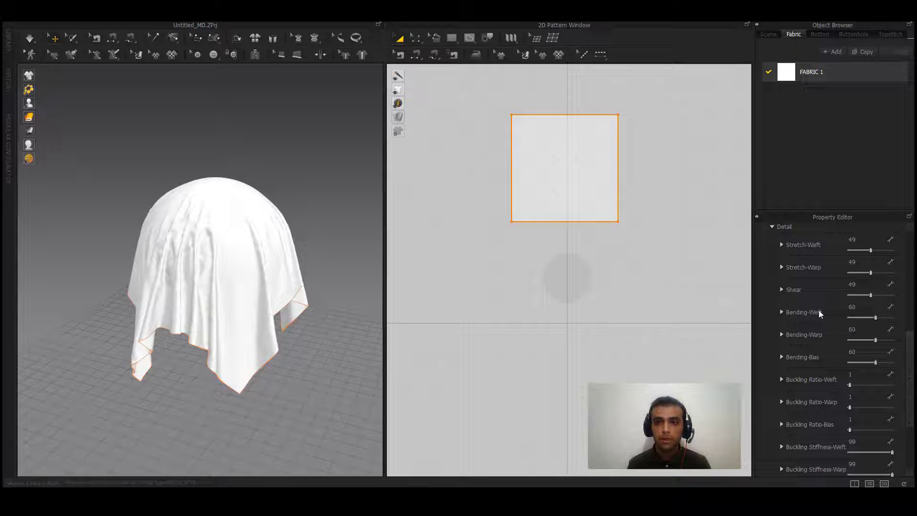
# Set FABRIC 1's Shear to 0 and simulate how the cloth drapes over the sphere.
pyautogui.scroll(-1, 799, 301)
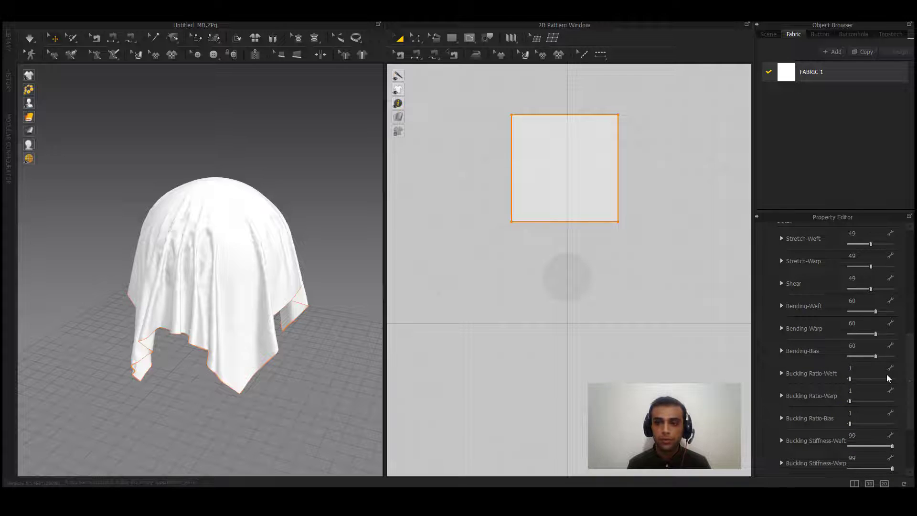
pyautogui.moveTo(909, 375)
pyautogui.mouseDown()
pyautogui.moveTo(909, 420)
pyautogui.moveTo(914, 361)
pyautogui.mouseUp()
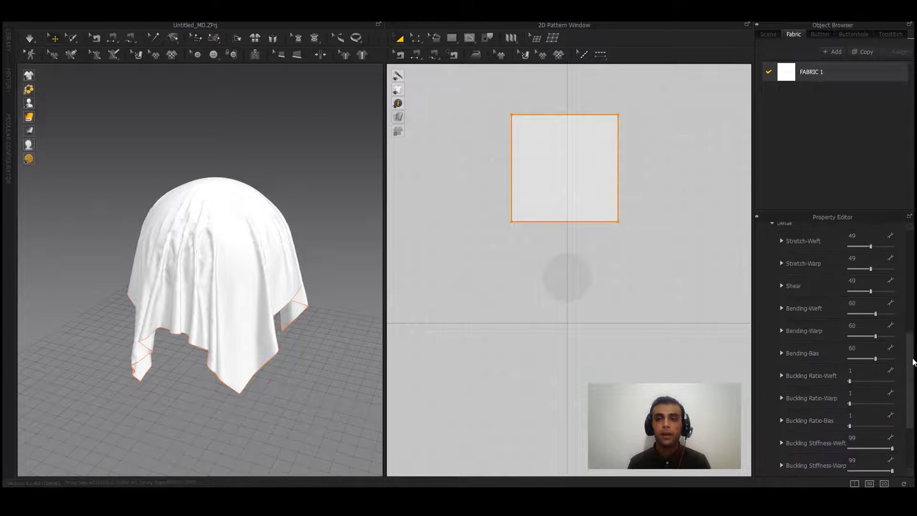
pyautogui.scroll(2, 913, 361)
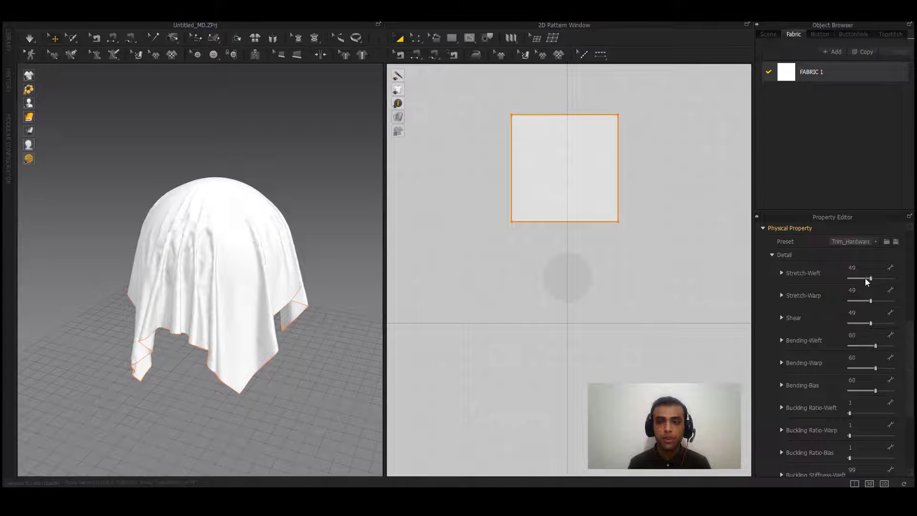
pyautogui.moveTo(870, 325); pyautogui.dragTo(838, 323)
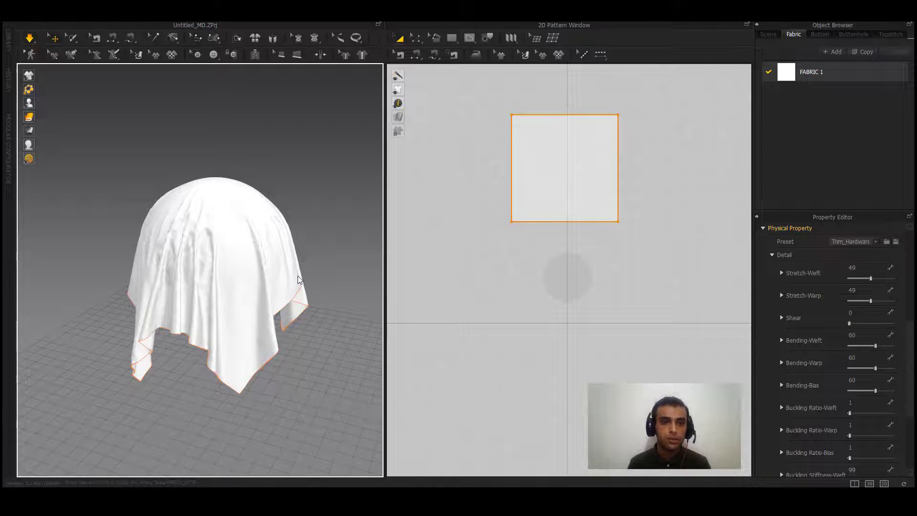
pyautogui.moveTo(294, 389); pyautogui.dragTo(278, 435, button='right')
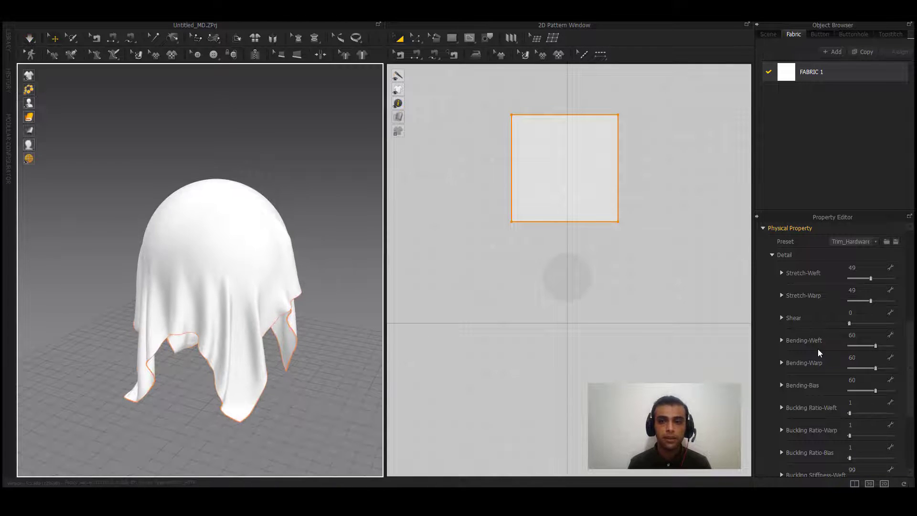
# Set FABRIC 1's Shear to 99 and simulate the cloth on the sphere.
pyautogui.moveTo(849, 324); pyautogui.dragTo(892, 323)
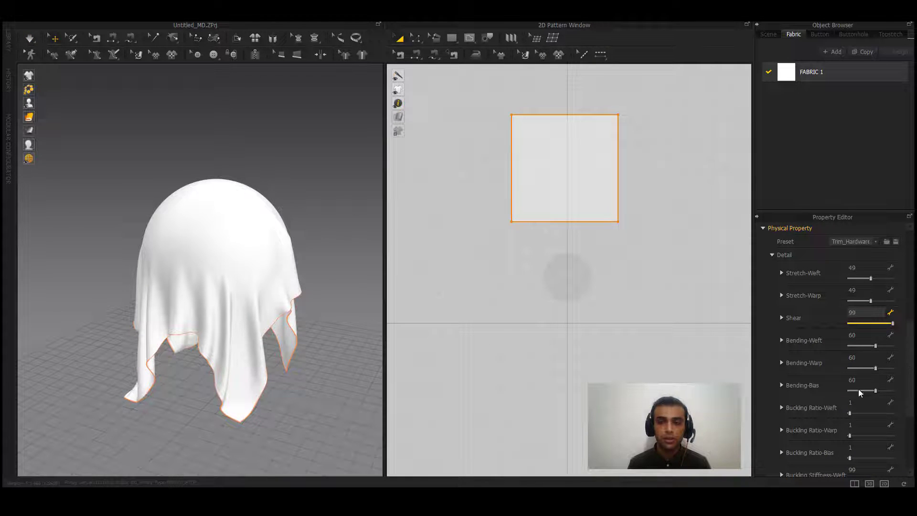
pyautogui.click(30, 38)
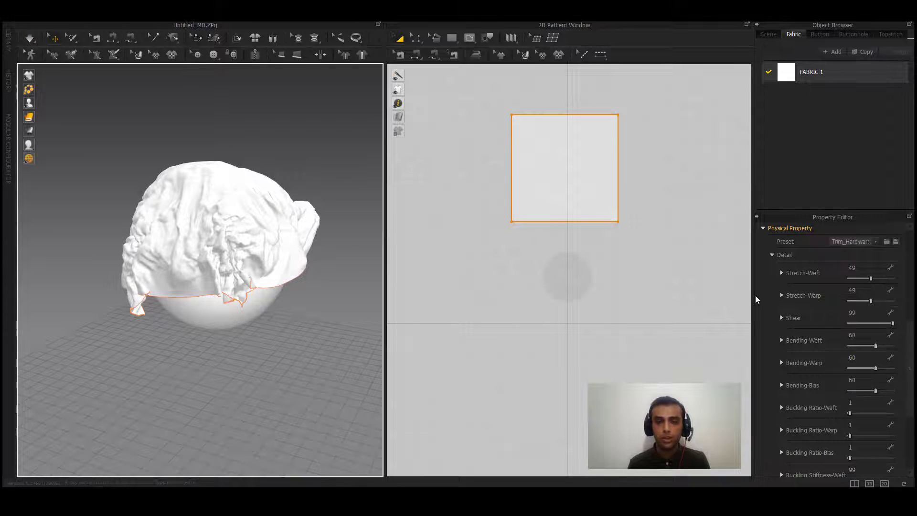
pyautogui.press('space')
# Examine the fabric's detailed physical properties, from stretch, shear and bending to buckling, internal damping, density, friction and thickness.
pyautogui.scroll(-4, 908, 413)
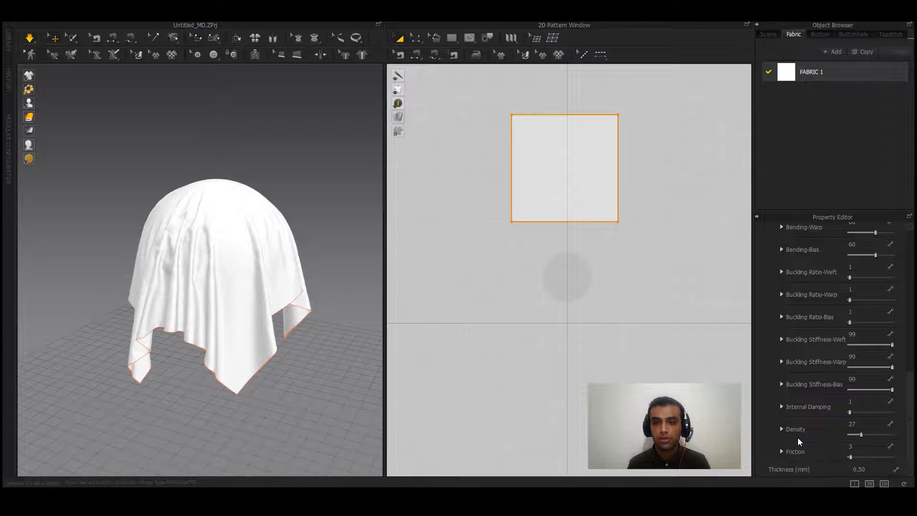
pyautogui.scroll(6, 911, 426)
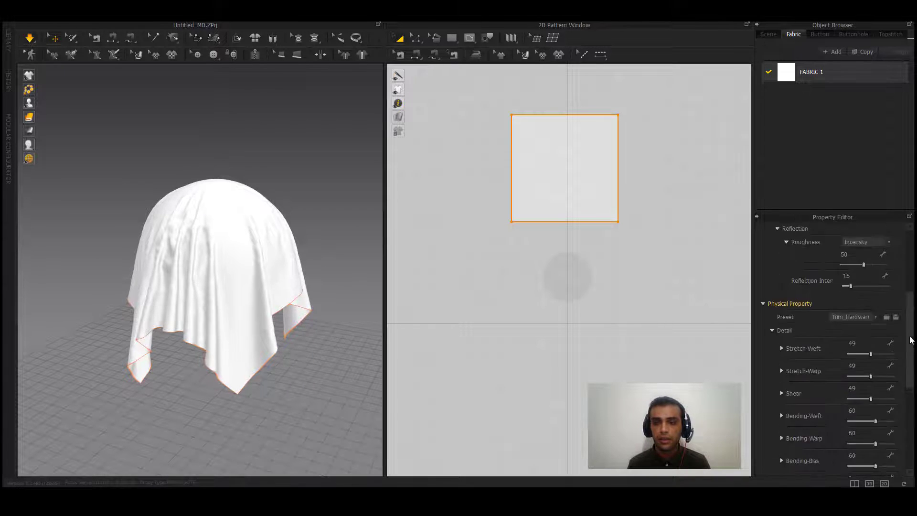
pyautogui.scroll(-1, 910, 436)
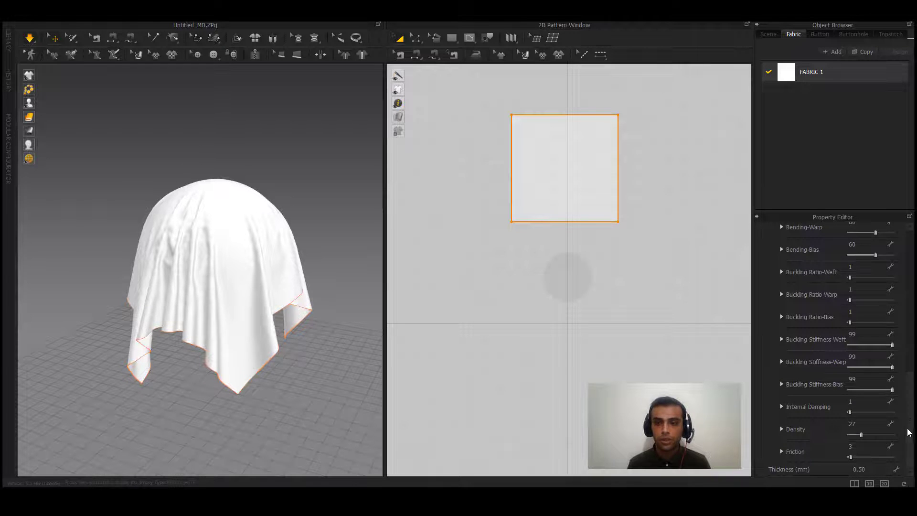
pyautogui.scroll(3, 903, 350)
pyautogui.scroll(-1, 904, 351)
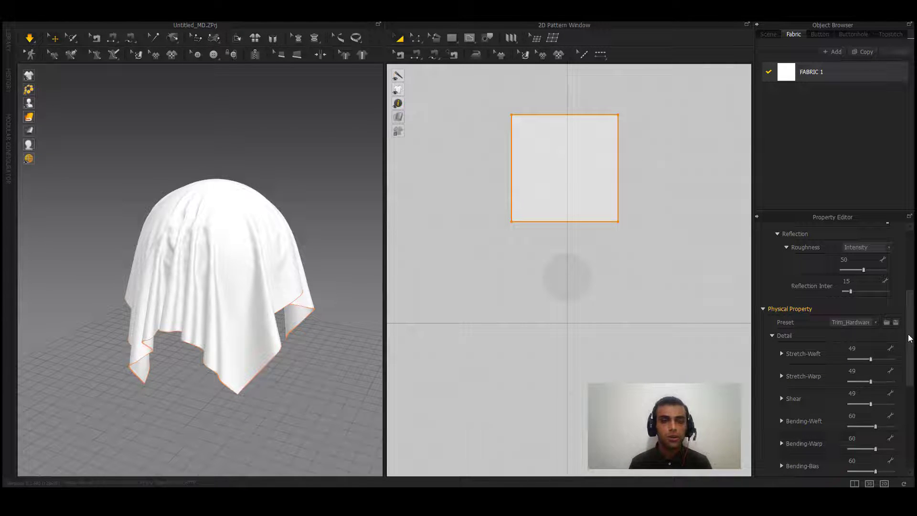
pyautogui.scroll(-2, 910, 351)
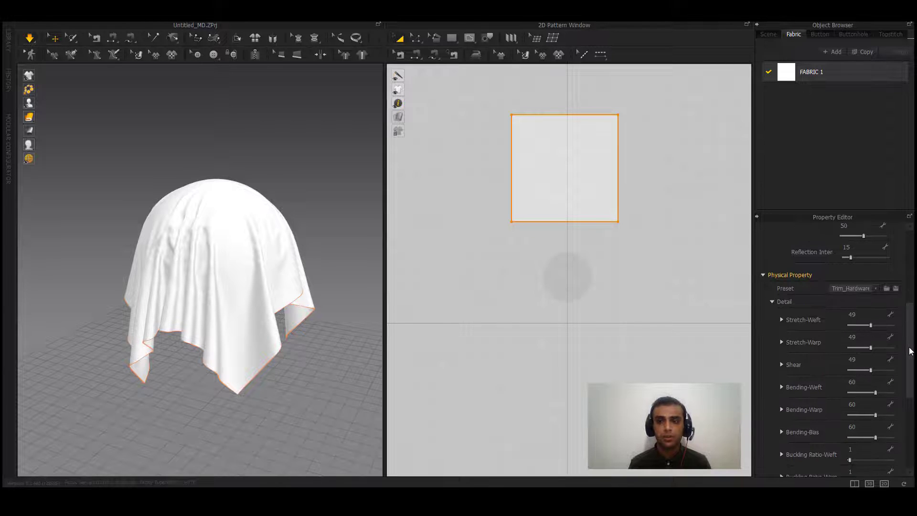
pyautogui.scroll(-1, 910, 353)
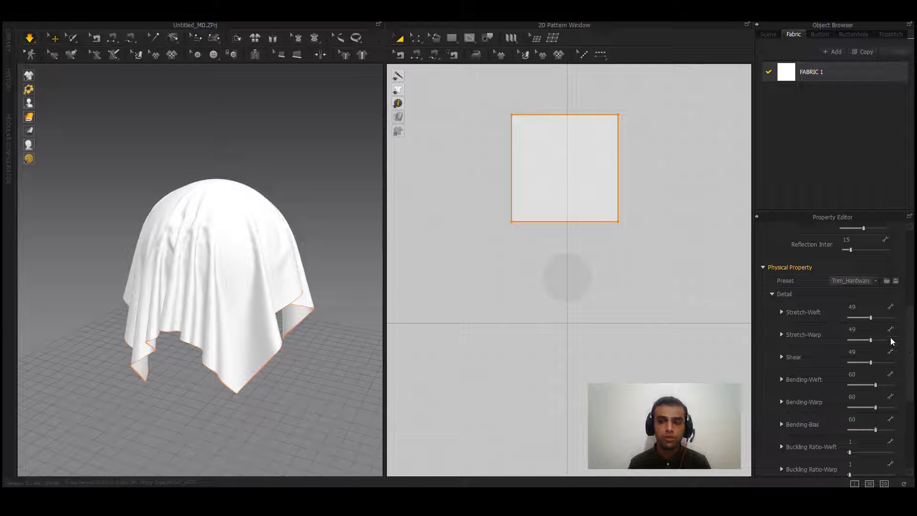
pyautogui.moveTo(909, 318); pyautogui.dragTo(913, 423)
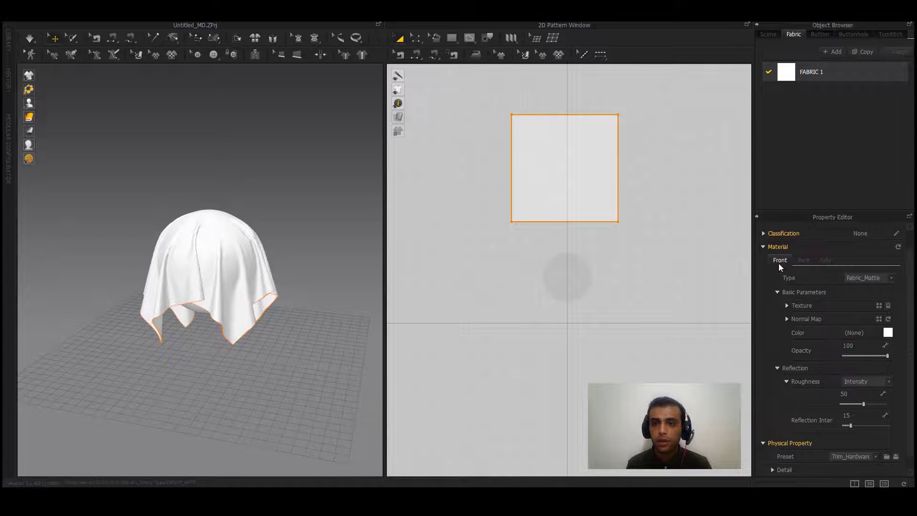
# Review the available material types for the fabric's front and examine the draped matte cloth up close.
pyautogui.click(855, 279)
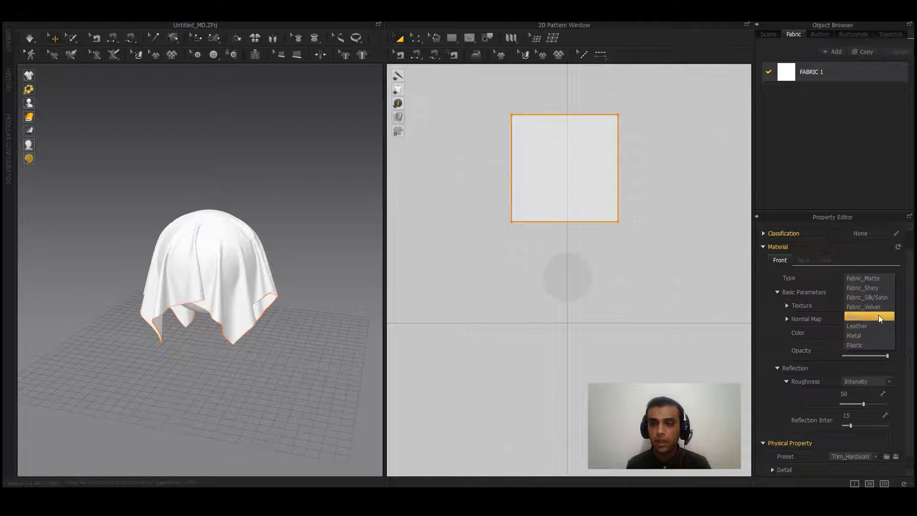
pyautogui.click(812, 280)
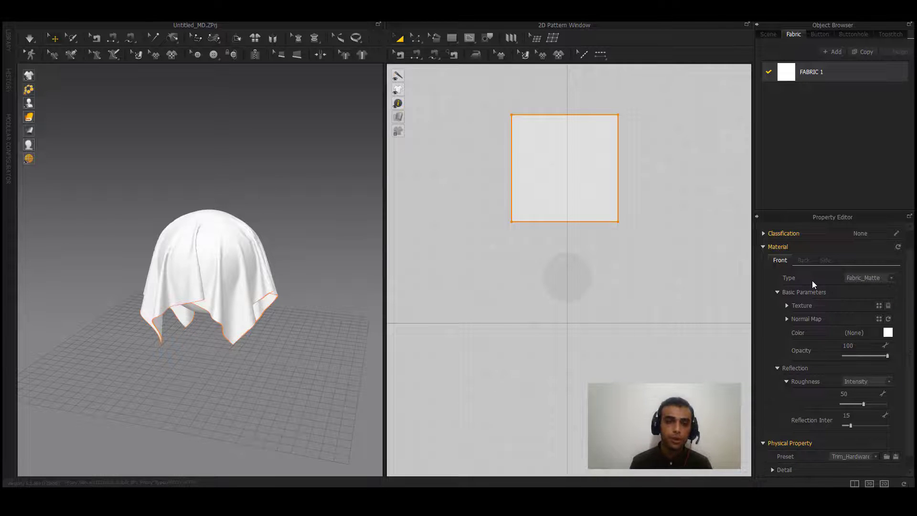
pyautogui.moveTo(225, 296); pyautogui.dragTo(253, 304, button='right')
pyautogui.scroll(5, 260, 297)
pyautogui.scroll(-1, 259, 295)
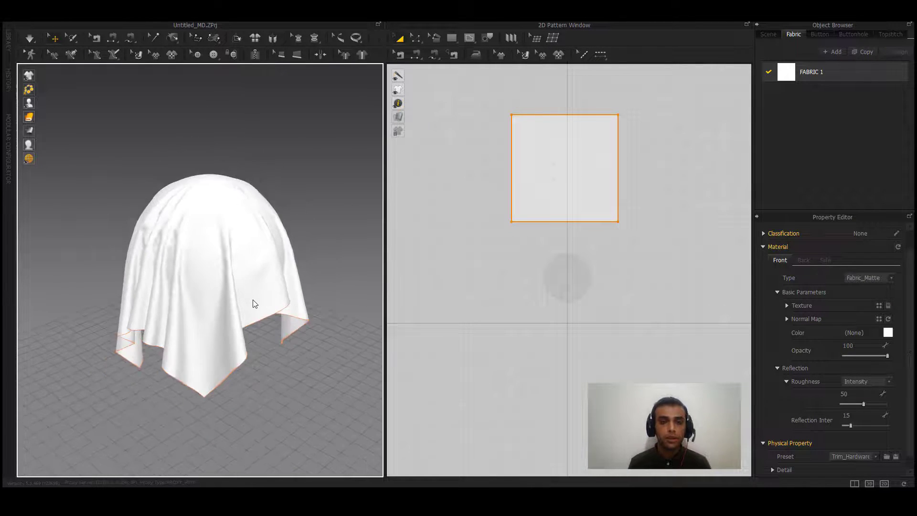
pyautogui.scroll(-2, 258, 303)
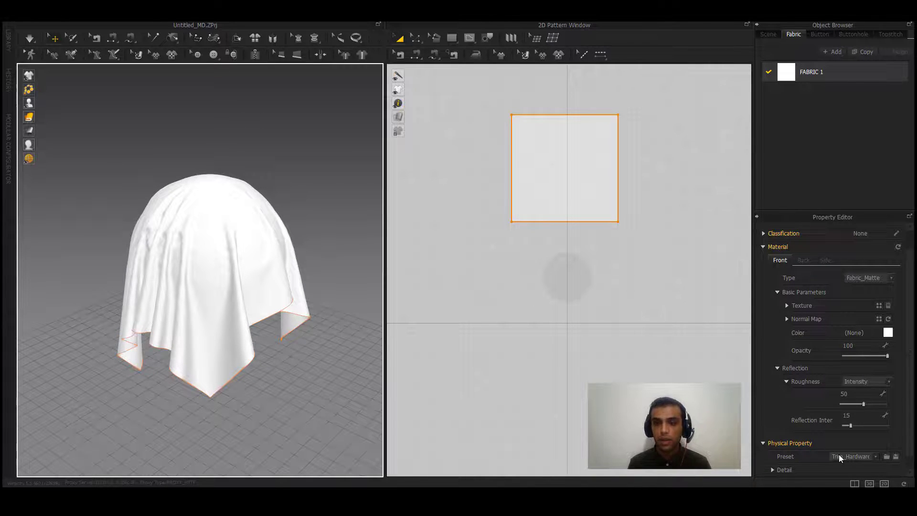
# Set the front material colour of FABRIC 1 to the swatch Red 3.
pyautogui.click(888, 333)
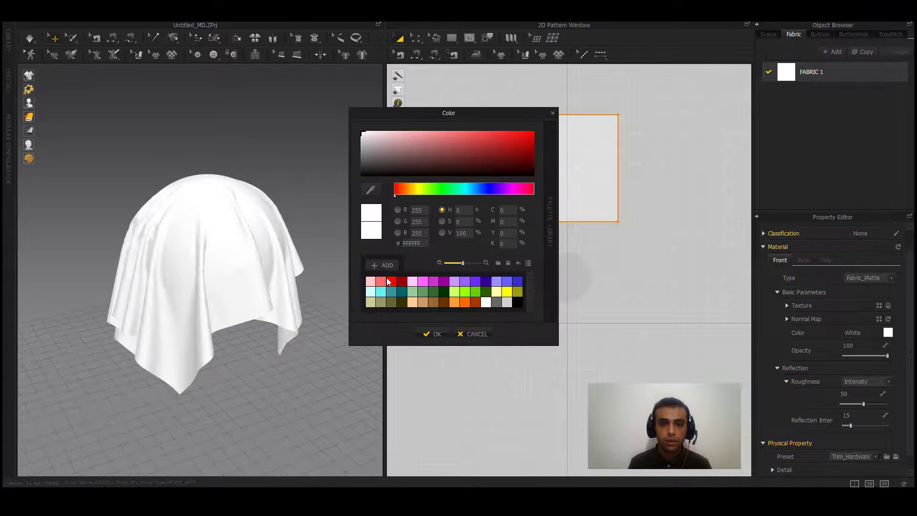
pyautogui.click(391, 281)
pyautogui.click(433, 333)
# Try the Fabric_Shiny and Plastic material types on the red cloth to compare their reflections.
pyautogui.click(879, 278)
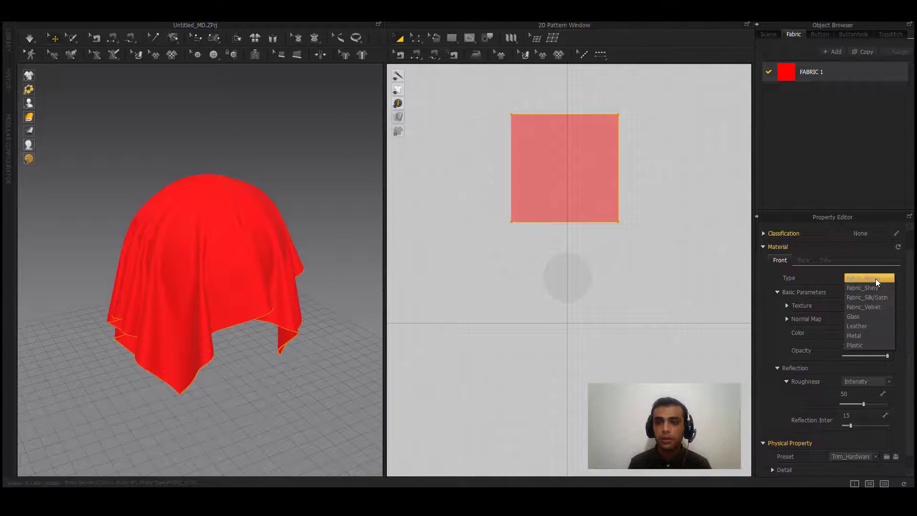
pyautogui.click(870, 287)
pyautogui.scroll(5, 243, 354)
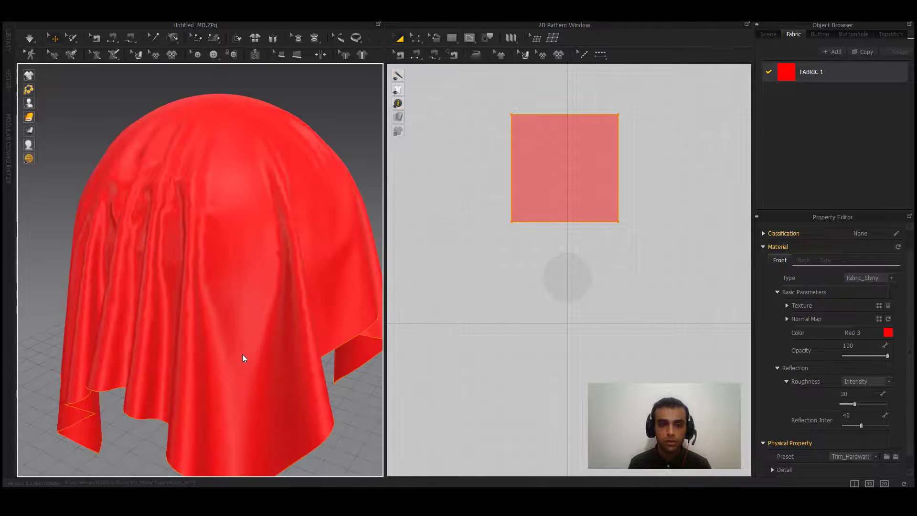
pyautogui.click(870, 278)
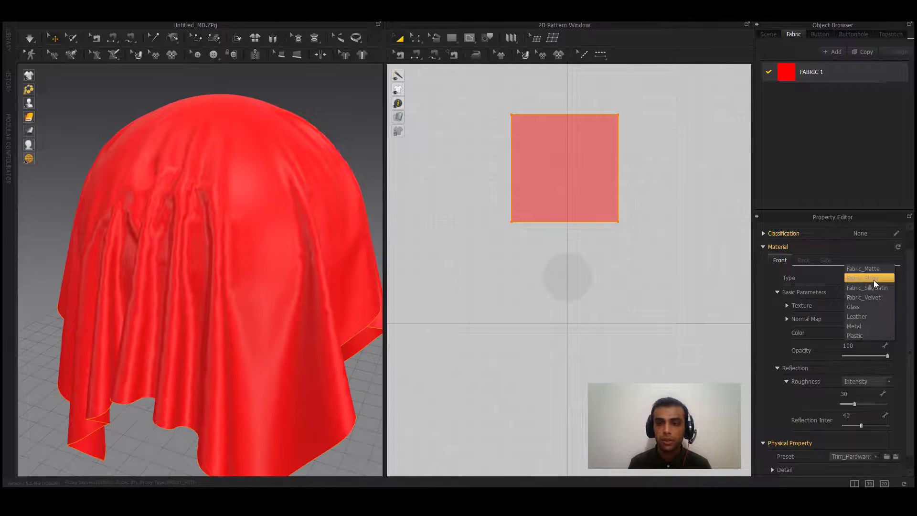
pyautogui.click(860, 336)
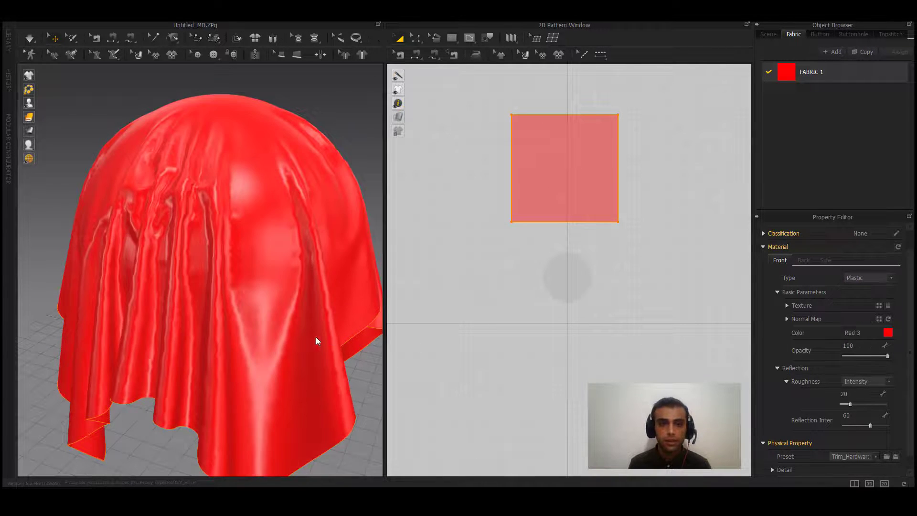
# Change the material type to Metal and inspect the reflections on the cloth from several angles.
pyautogui.click(856, 278)
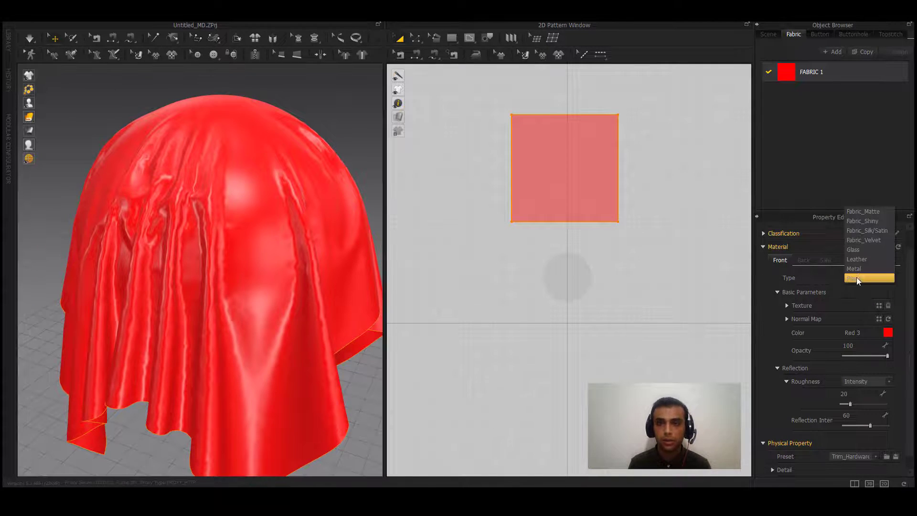
pyautogui.click(858, 268)
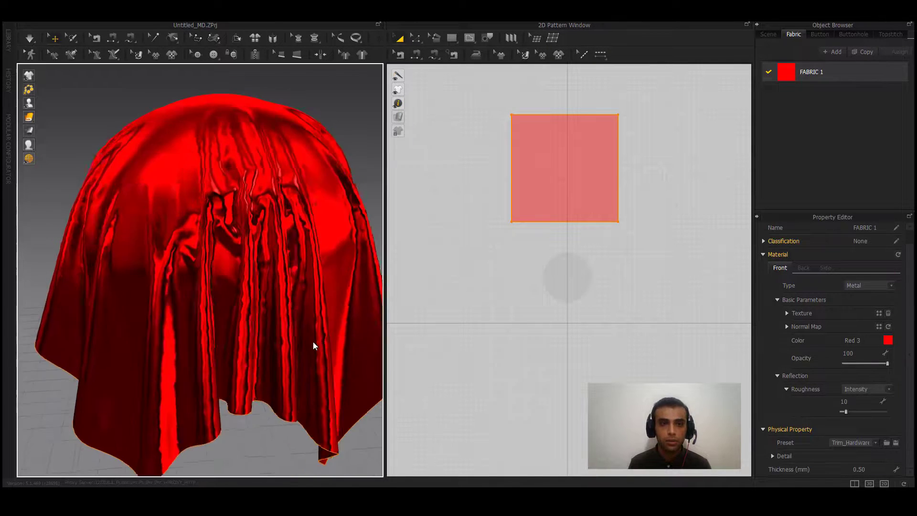
pyautogui.moveTo(313, 342); pyautogui.dragTo(228, 347, button='right')
pyautogui.scroll(-5, 230, 346)
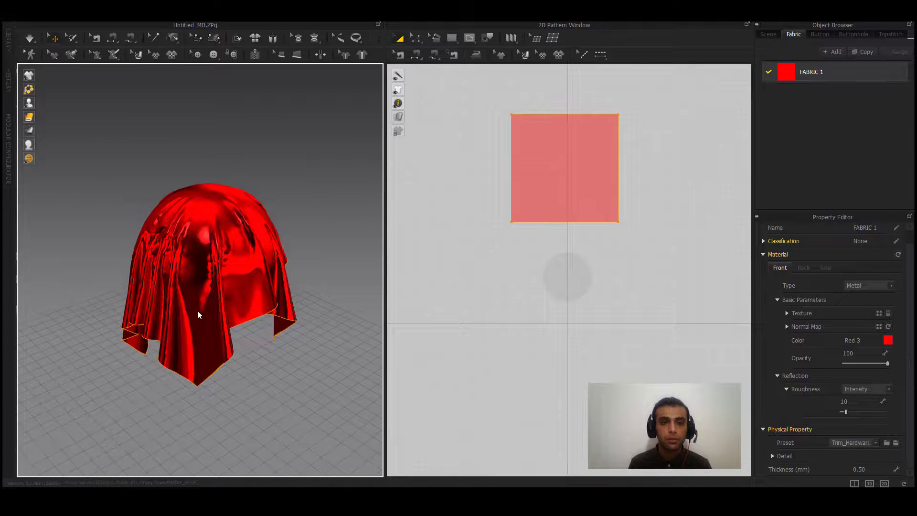
pyautogui.moveTo(199, 315); pyautogui.dragTo(213, 292, button='right')
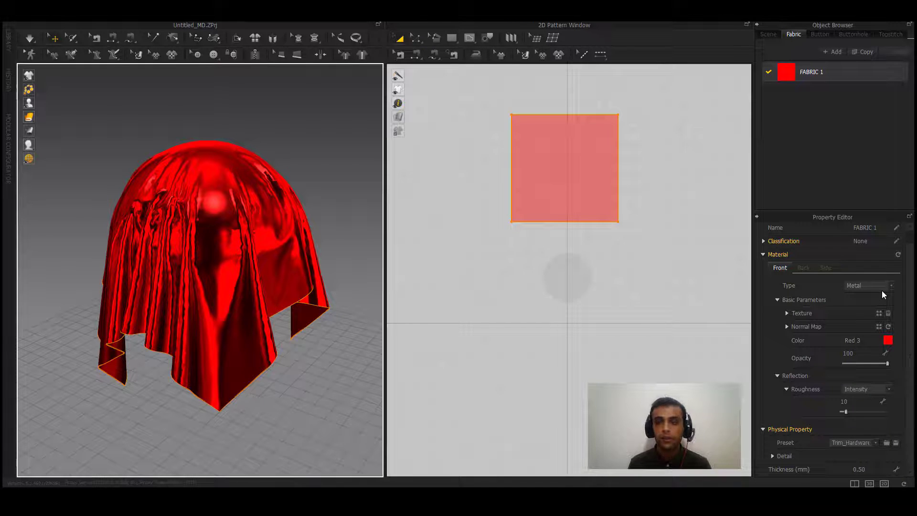
# Apply the Silk_Charmeuse physical preset to FABRIC 1 and simulate the metallic cloth's drape.
pyautogui.click(857, 443)
pyautogui.click(859, 369)
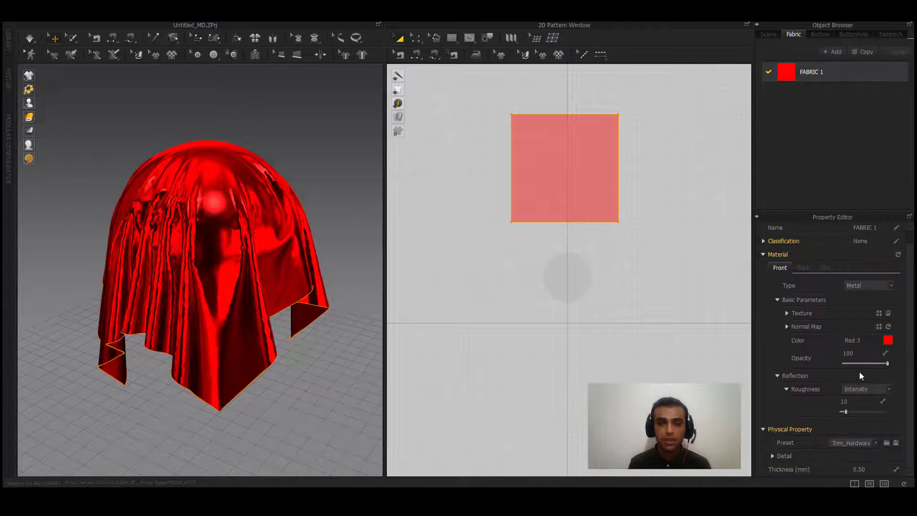
pyautogui.click(28, 41)
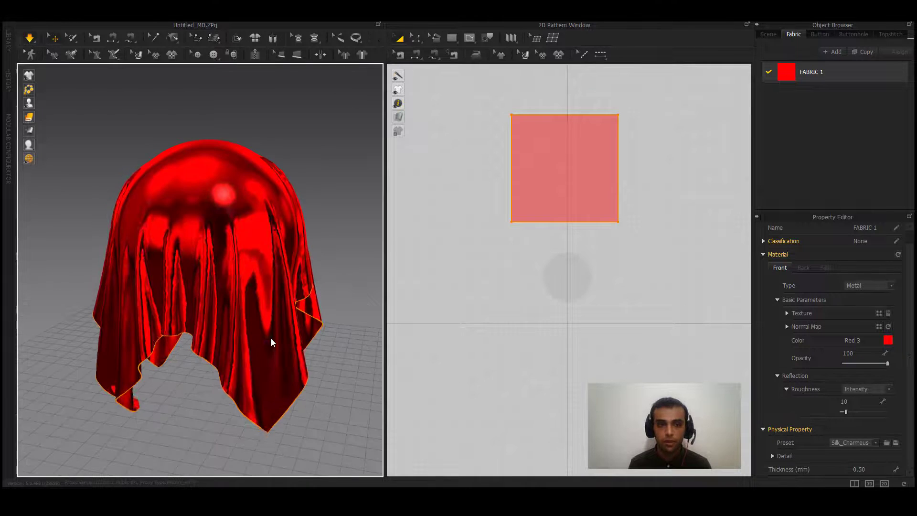
pyautogui.press('space')
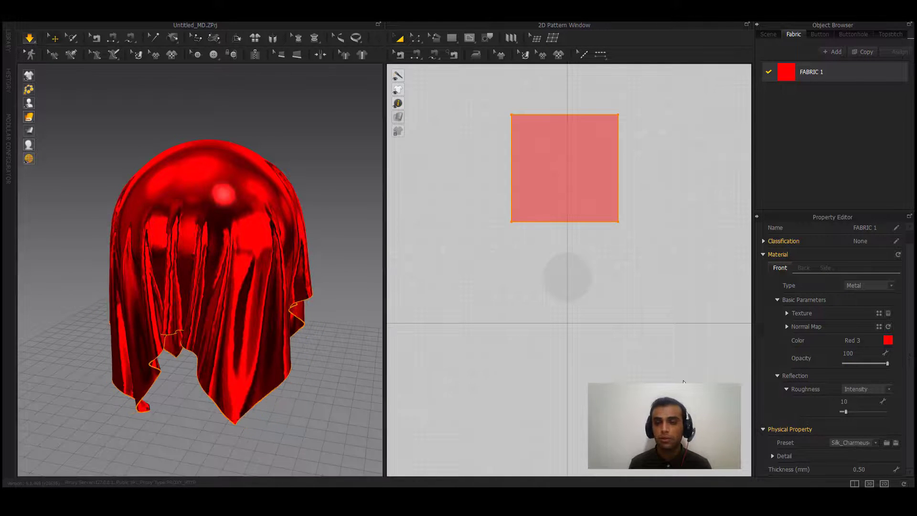
# Apply the Trim_Hardware physical preset to FABRIC 1 and set its material type to Plastic.
pyautogui.click(855, 442)
pyautogui.click(862, 478)
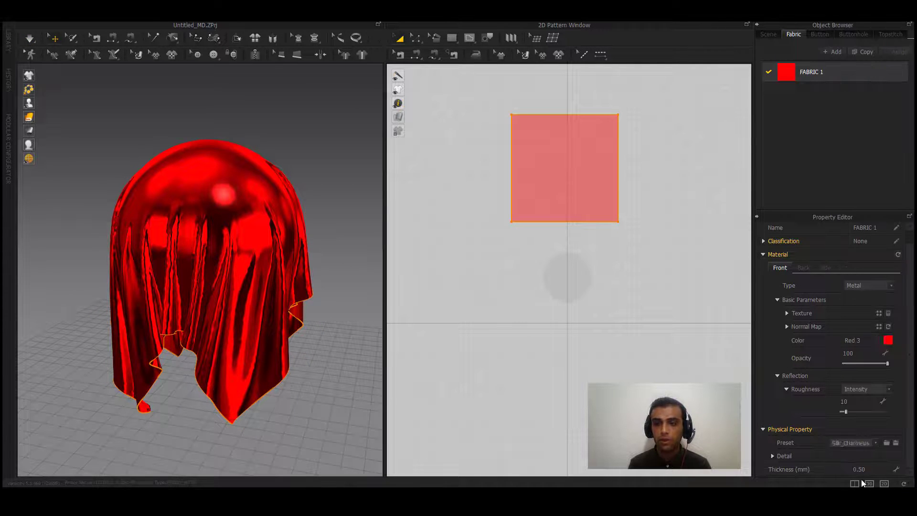
pyautogui.click(864, 286)
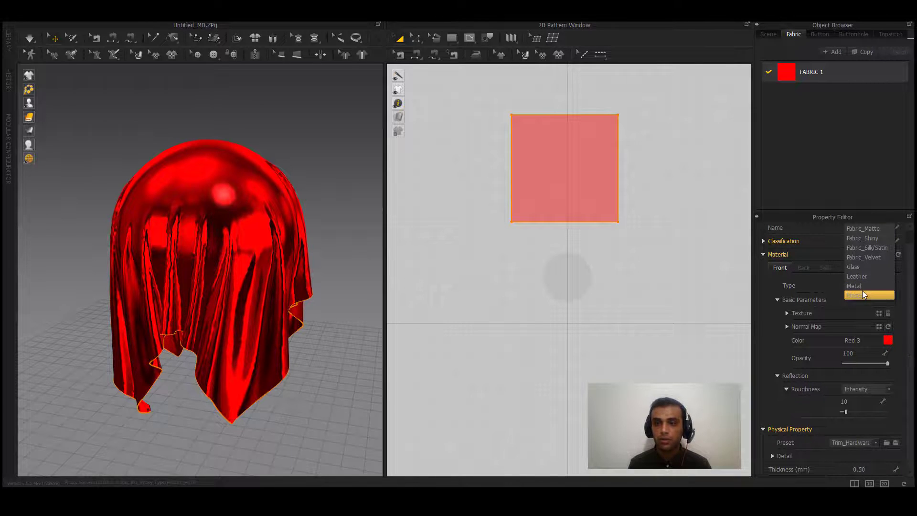
pyautogui.click(861, 293)
# Try the Fabric_Velvet material type on the simulated red cloth, and switch the type to Fabric_Shiny.
pyautogui.click(863, 285)
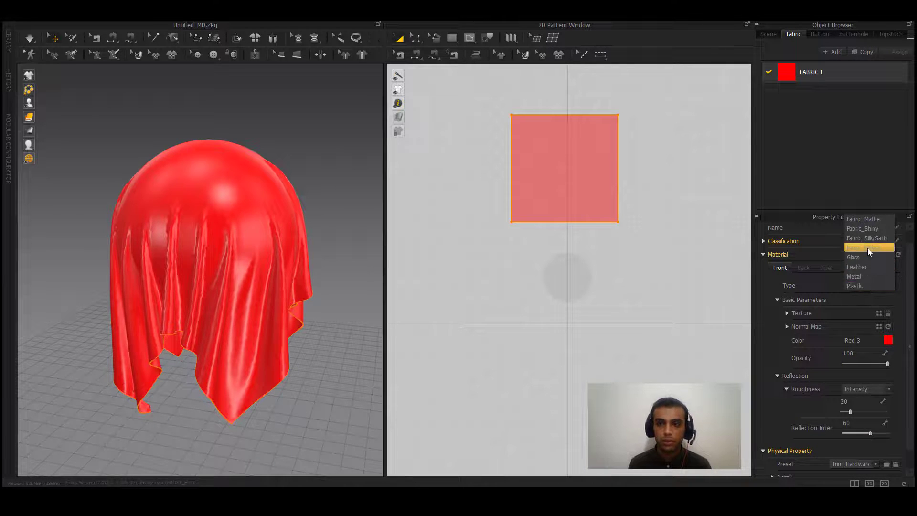
pyautogui.click(868, 248)
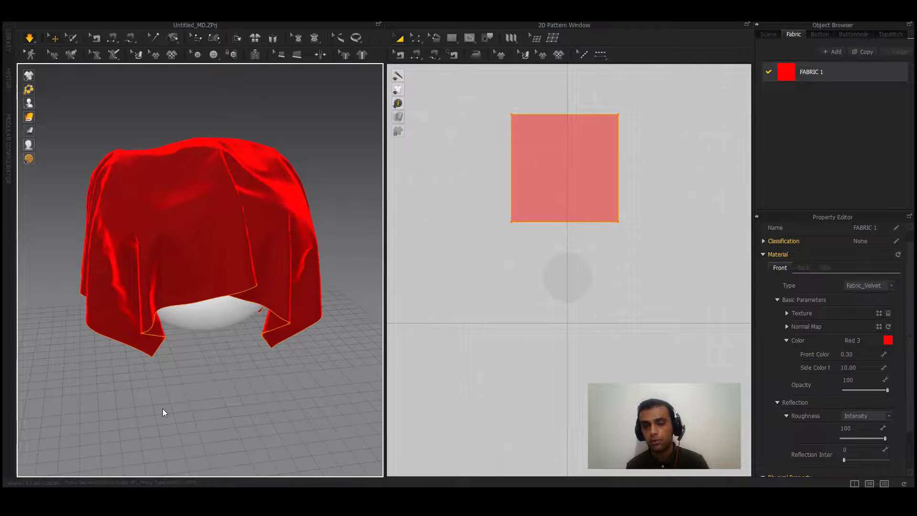
pyautogui.click(867, 285)
pyautogui.click(856, 310)
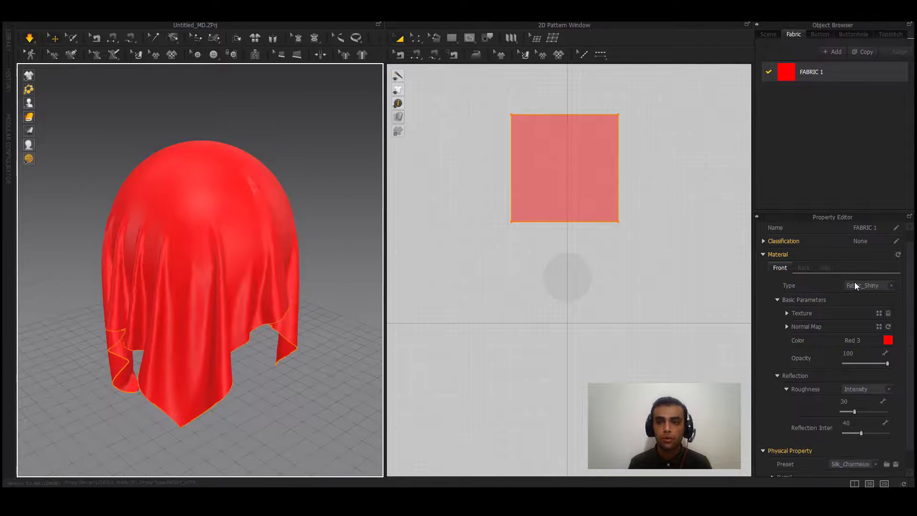
# Stop the simulation and apply the Silk_Charmeuse and Trim_Hardware presets in turn to FABRIC 1 to compare their detailed physical properties.
pyautogui.scroll(-1, 908, 300)
pyautogui.click(30, 37)
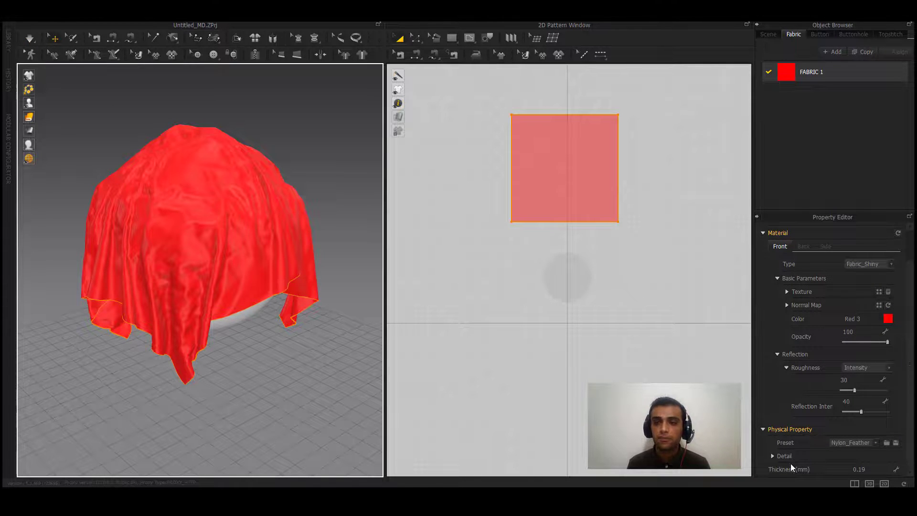
pyautogui.click(847, 442)
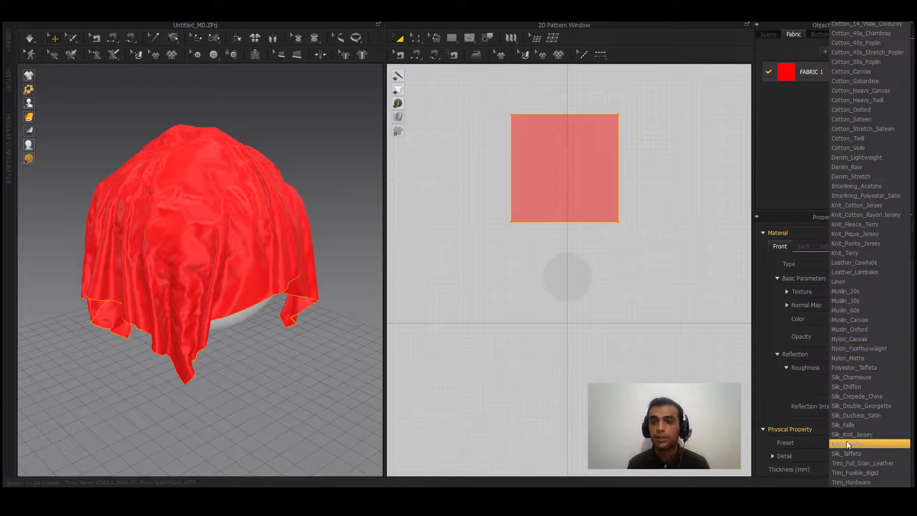
pyautogui.click(859, 378)
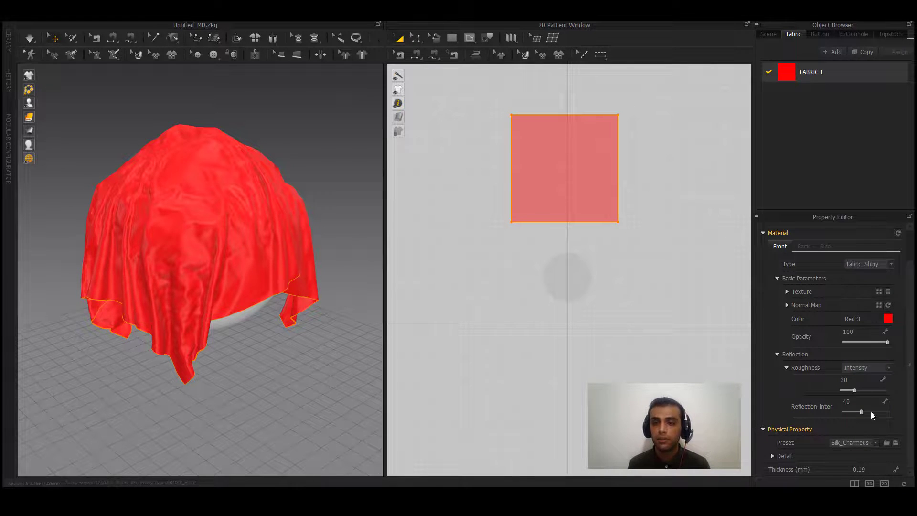
pyautogui.scroll(-5, 907, 346)
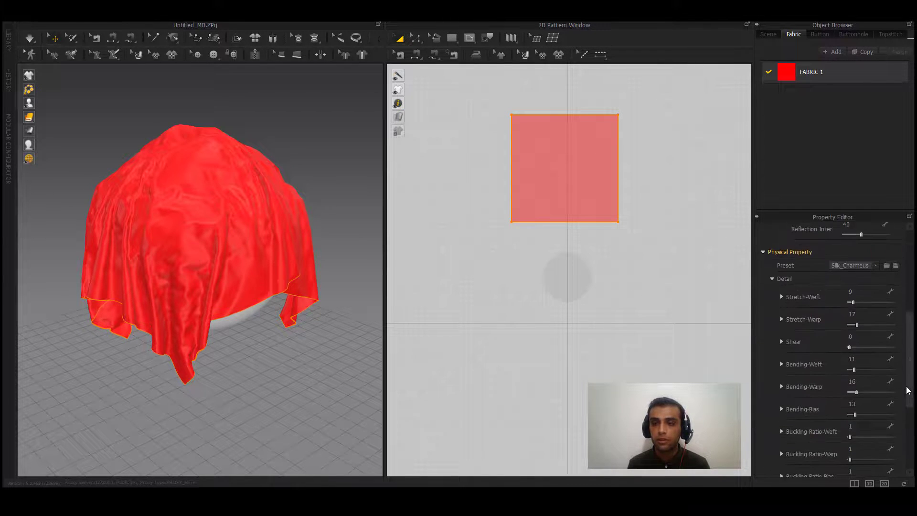
pyautogui.click(855, 267)
pyautogui.click(853, 471)
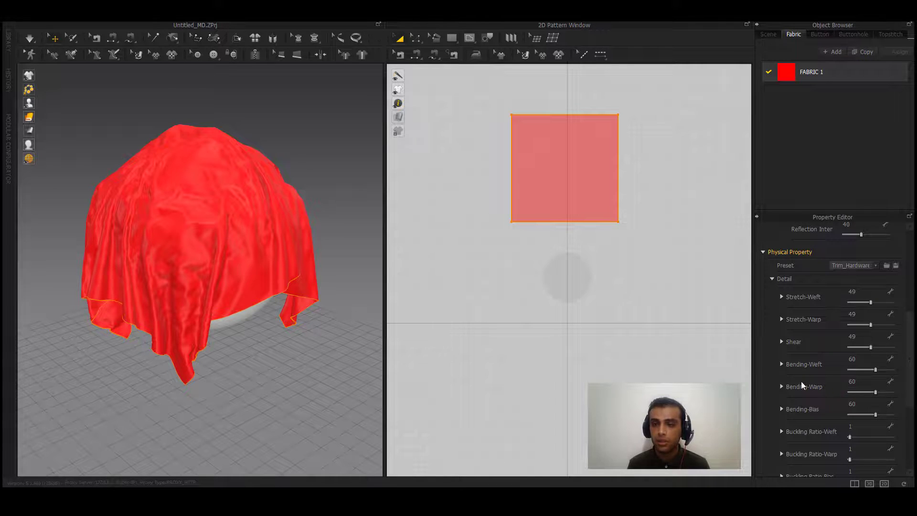
# Look over the ZFAB files available for loading as a physical preset in the Fabric folder, and cancel without loading one.
pyautogui.click(886, 267)
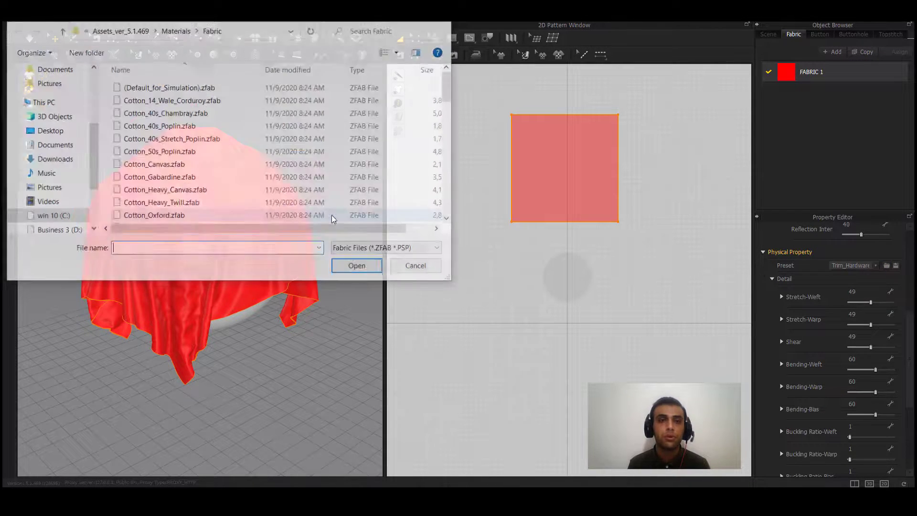
pyautogui.moveTo(191, 231)
pyautogui.mouseDown()
pyautogui.moveTo(217, 232)
pyautogui.moveTo(178, 232)
pyautogui.mouseUp()
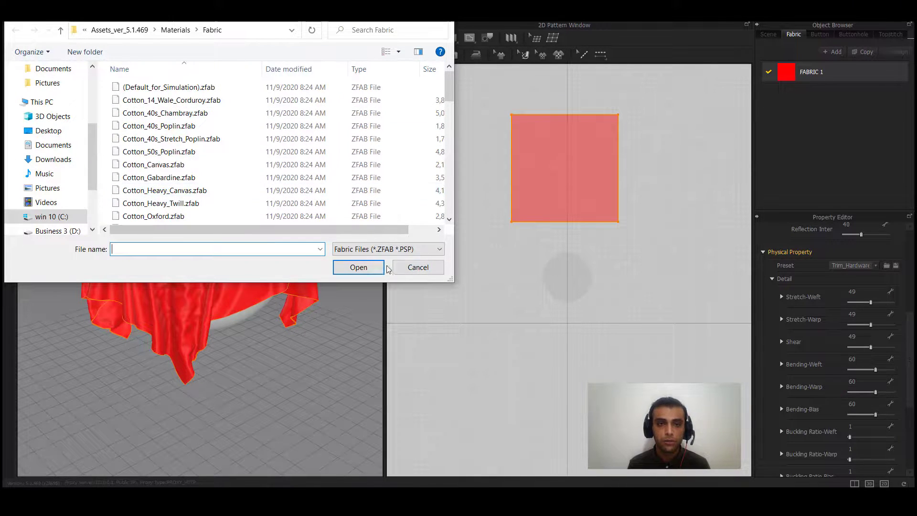
pyautogui.click(423, 268)
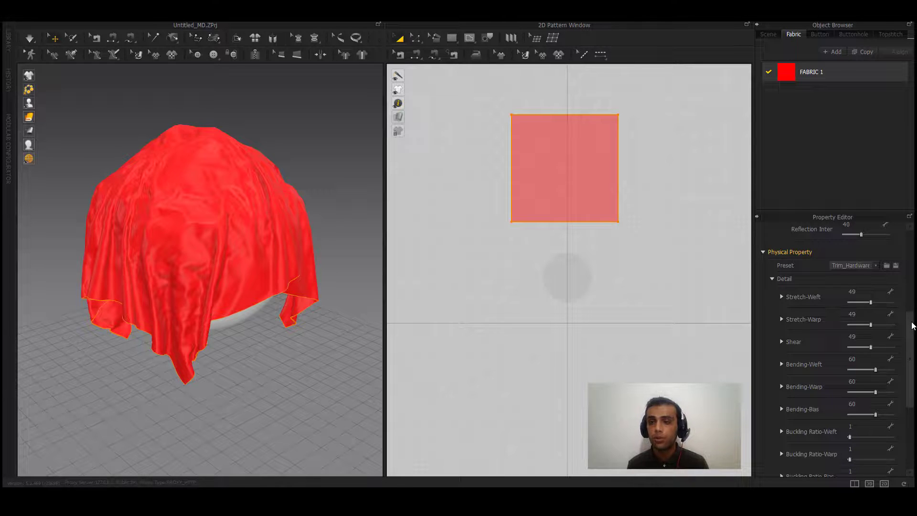
# Apply the Denim_Lightweight physical preset to FABRIC 1 and set Bending-Weft to 66, Bending-Warp to 10 and Bending-Bias to 77.
pyautogui.click(864, 266)
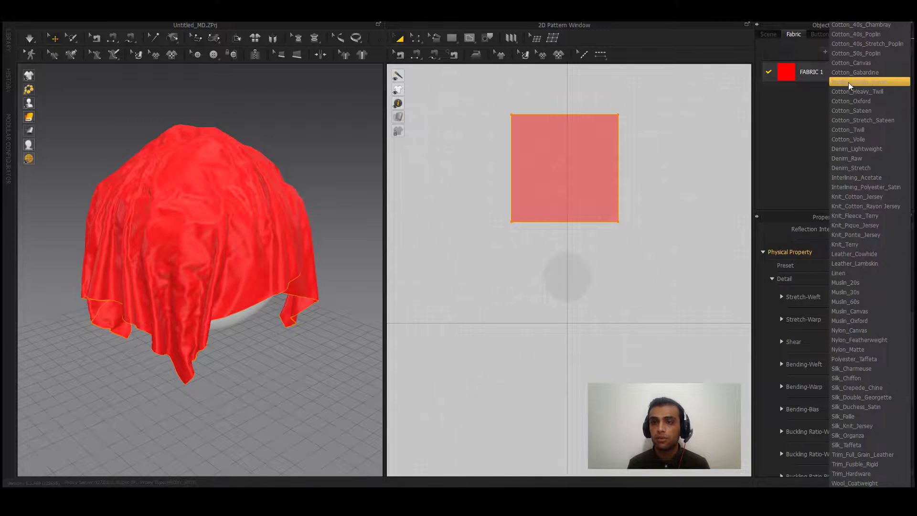
pyautogui.click(855, 151)
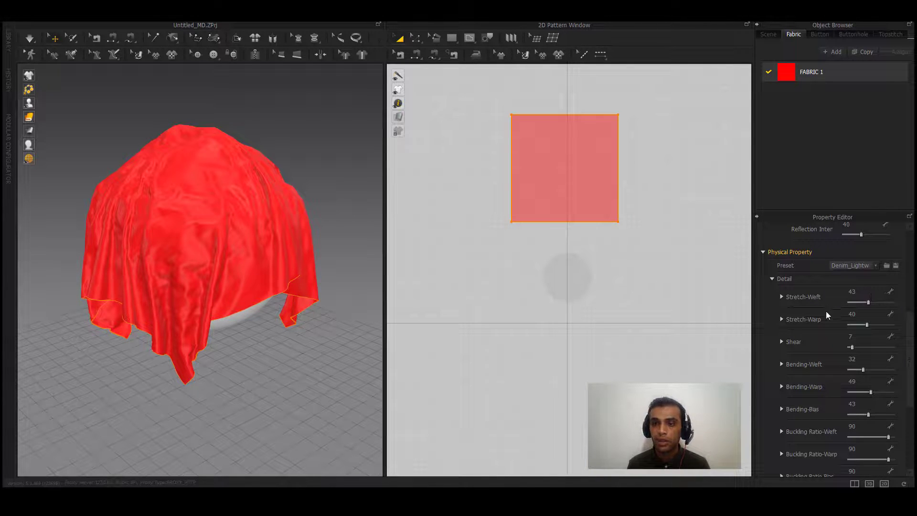
pyautogui.moveTo(864, 370); pyautogui.dragTo(879, 370)
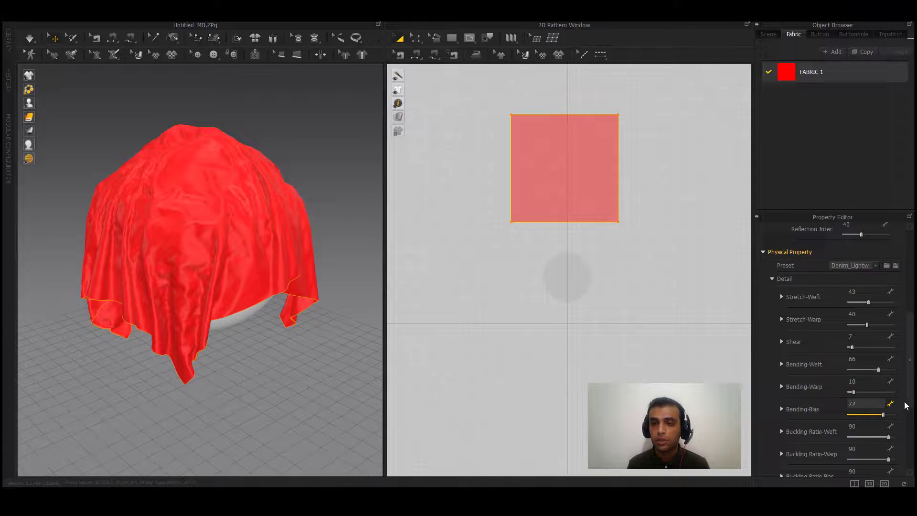
# Examine the options for saving FABRIC 1's customised physical properties as a ZFAB file in the Fabric folder.
pyautogui.moveTo(905, 403); pyautogui.dragTo(908, 367)
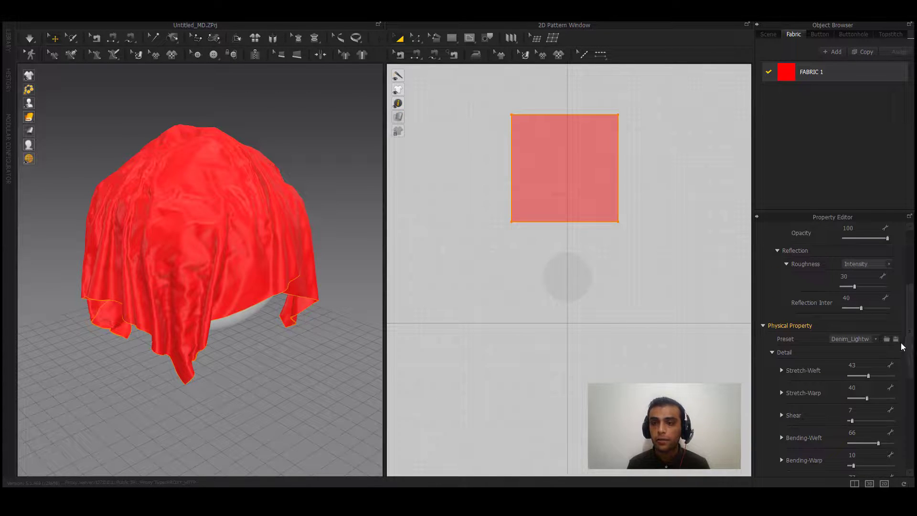
pyautogui.click(897, 339)
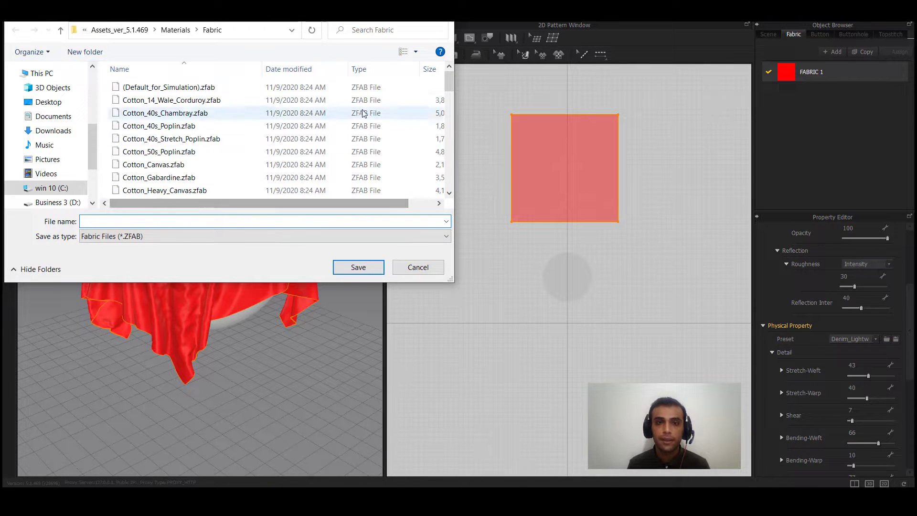
pyautogui.moveTo(447, 87); pyautogui.dragTo(447, 179)
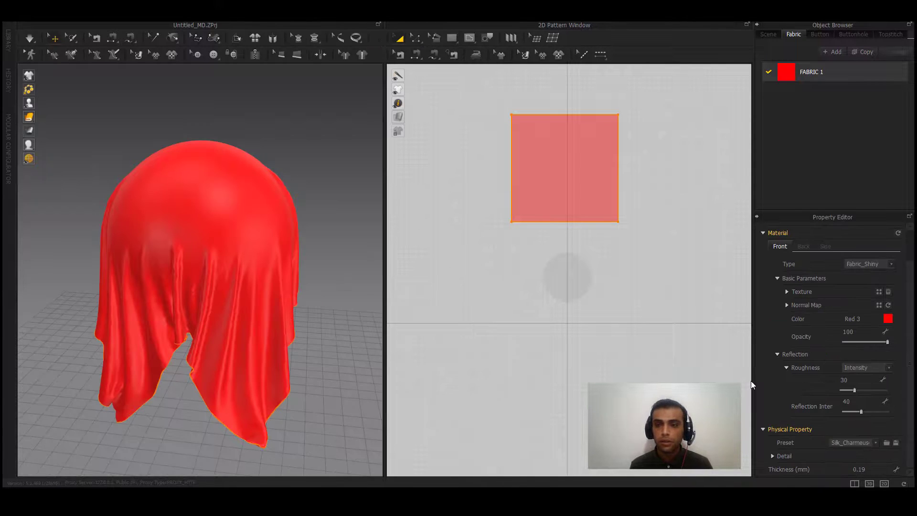
# Expand FABRIC 1's physical property details and review them from the stretch and bending values down to density, friction and thickness.
pyautogui.click(773, 454)
pyautogui.moveTo(911, 306); pyautogui.dragTo(910, 432)
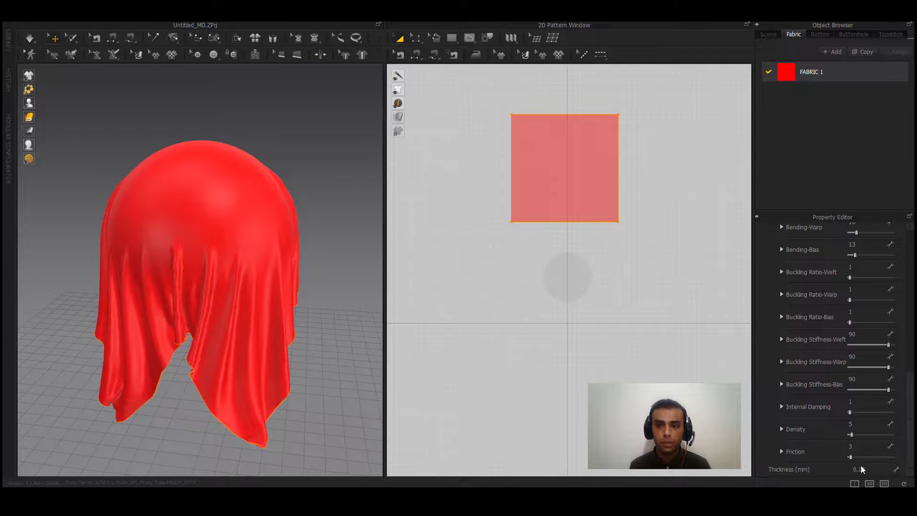
pyautogui.scroll(1, 911, 434)
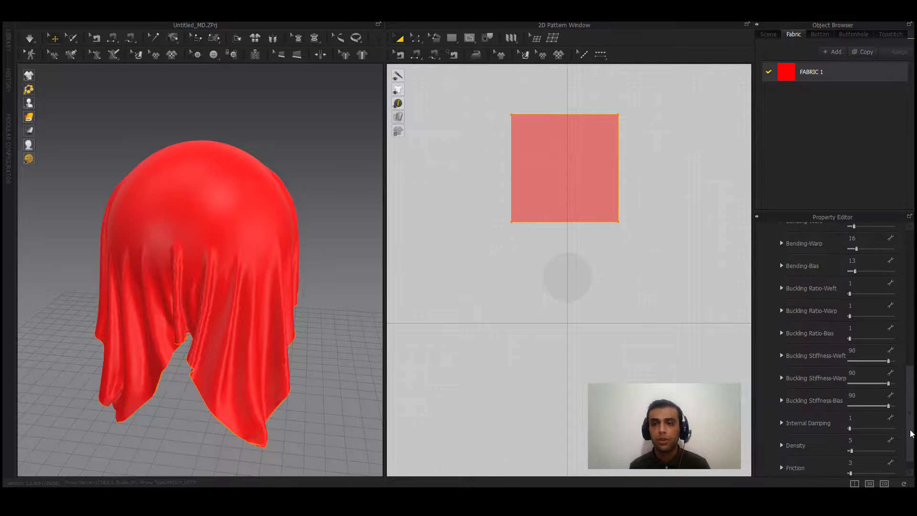
pyautogui.moveTo(912, 434); pyautogui.dragTo(903, 342)
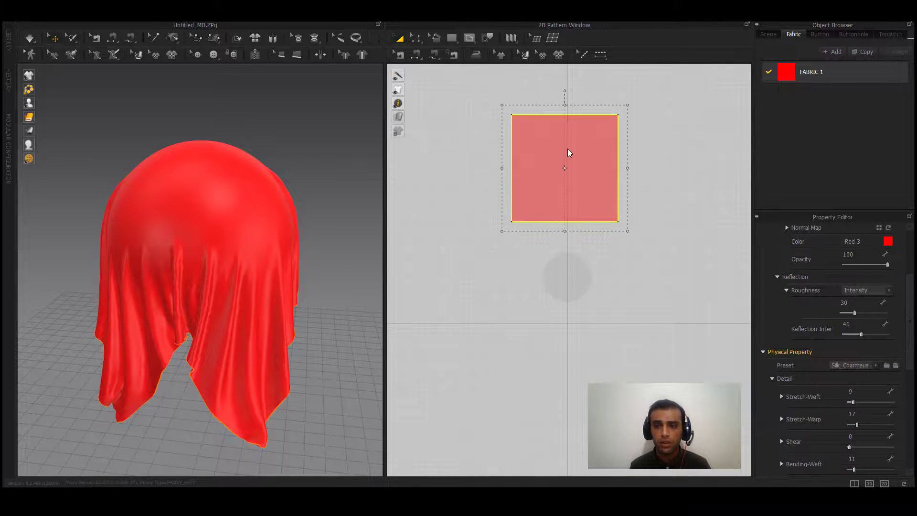
# Select the square pattern and examine its simulation properties alongside the fabric's detailed physical properties.
pyautogui.click(569, 157)
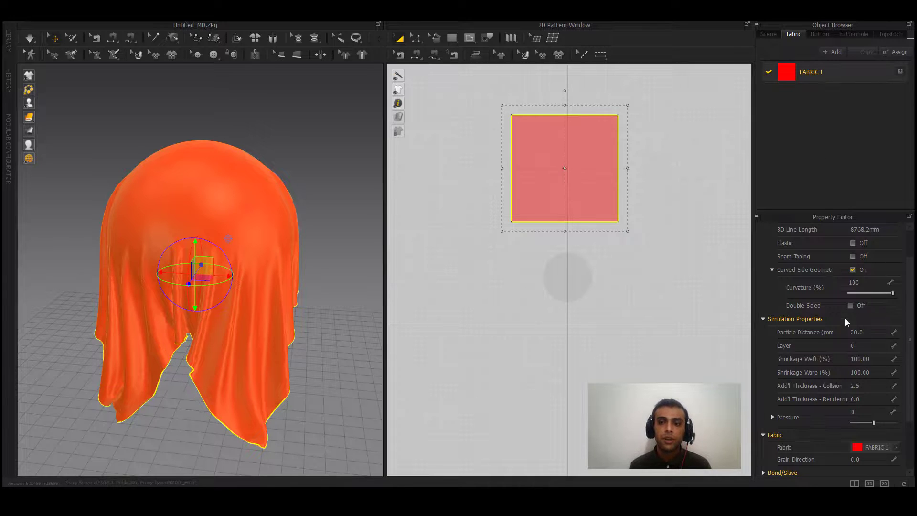
pyautogui.moveTo(903, 352); pyautogui.dragTo(902, 453)
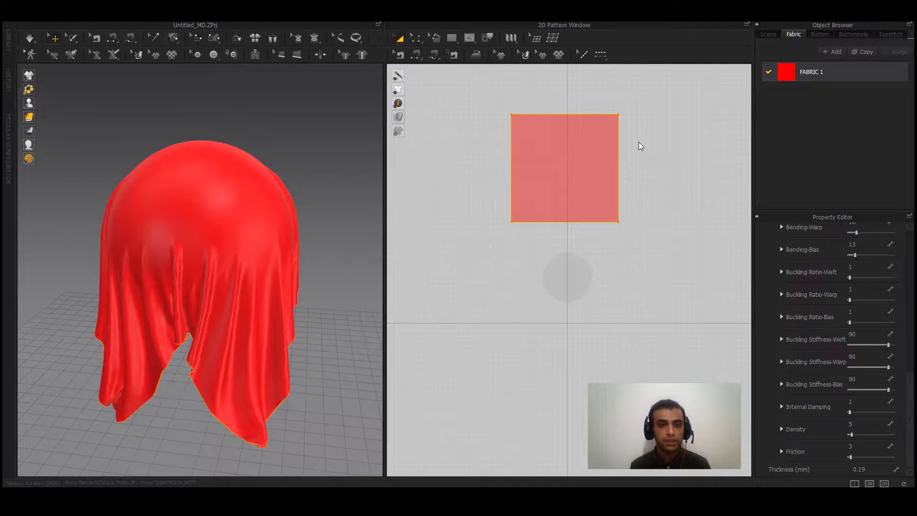
pyautogui.moveTo(640, 187); pyautogui.dragTo(640, 234, button='right')
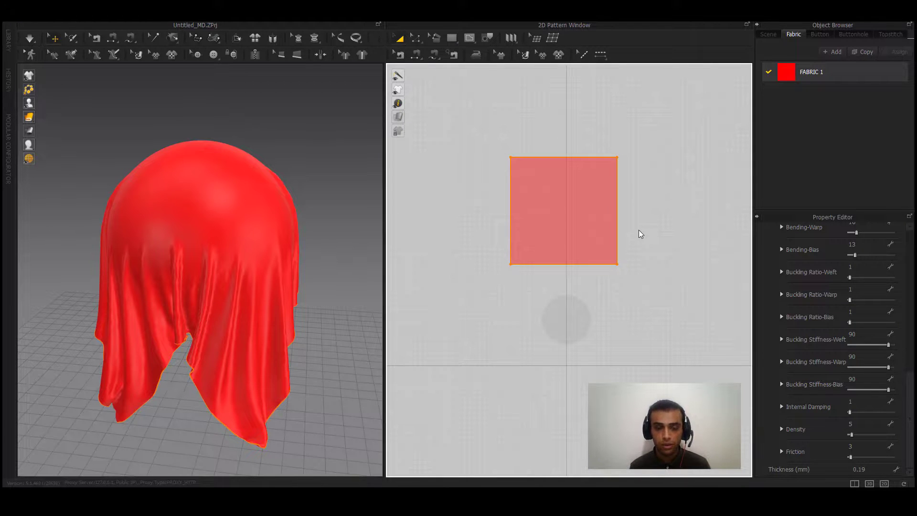
pyautogui.click(572, 205)
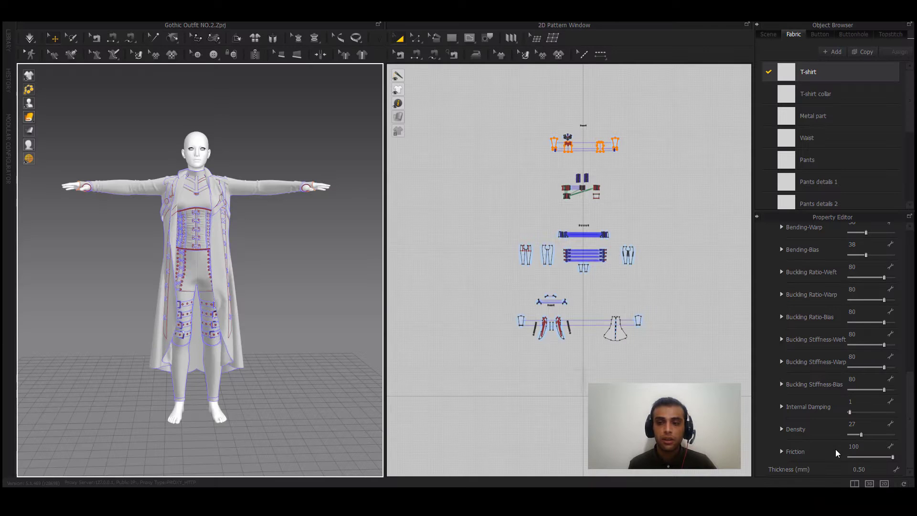
# Examine the T-shirt fabric's detailed physical properties in the Gothic outfit project and inspect the dressed avatar from several angles.
pyautogui.moveTo(911, 424); pyautogui.dragTo(911, 363)
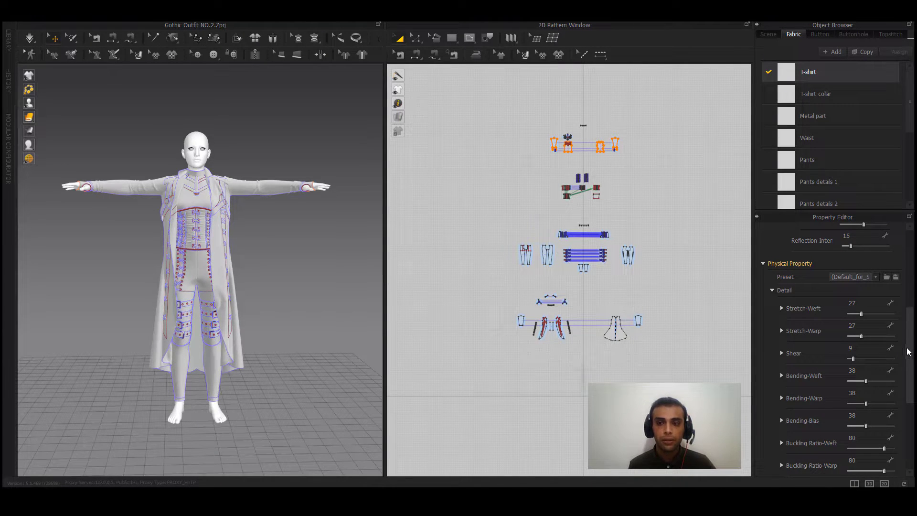
pyautogui.moveTo(909, 353); pyautogui.dragTo(909, 415)
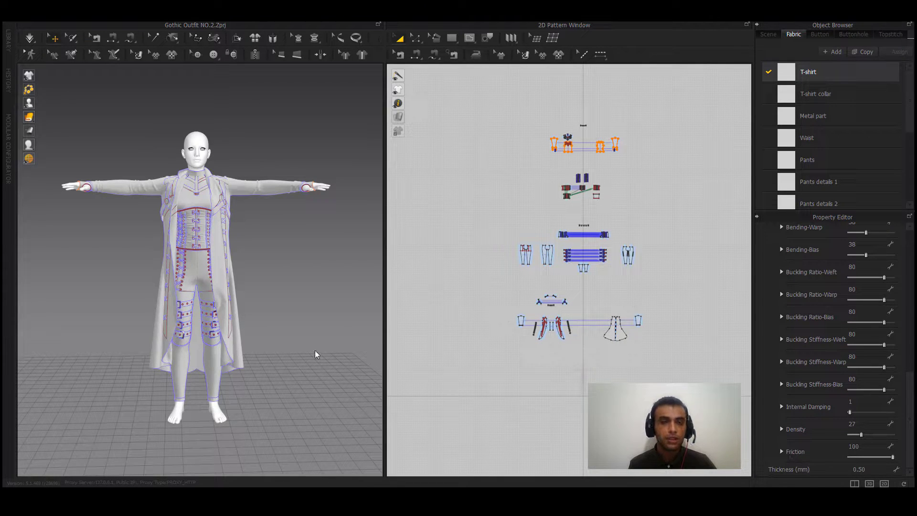
pyautogui.scroll(1, 313, 361)
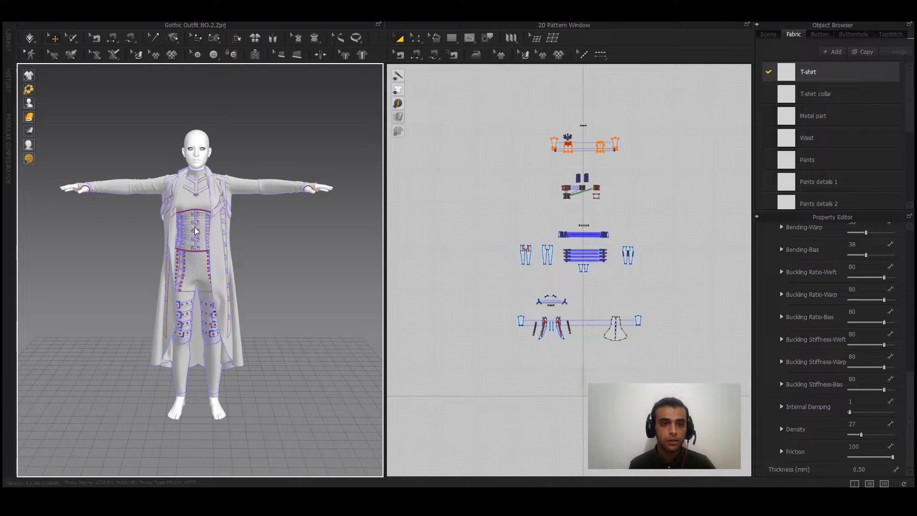
pyautogui.moveTo(256, 341); pyautogui.dragTo(201, 232, button='right')
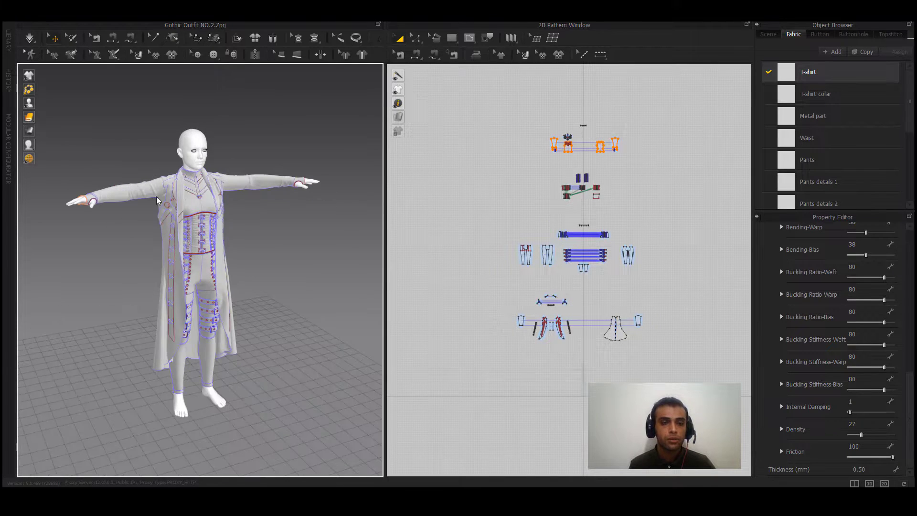
pyautogui.press('2')
pyautogui.scroll(3, 225, 323)
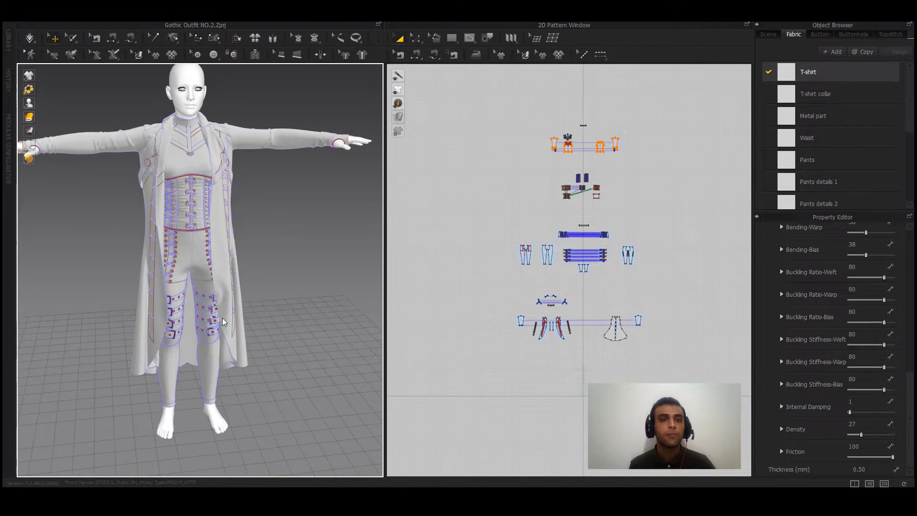
pyautogui.moveTo(224, 323); pyautogui.dragTo(238, 346, button='right')
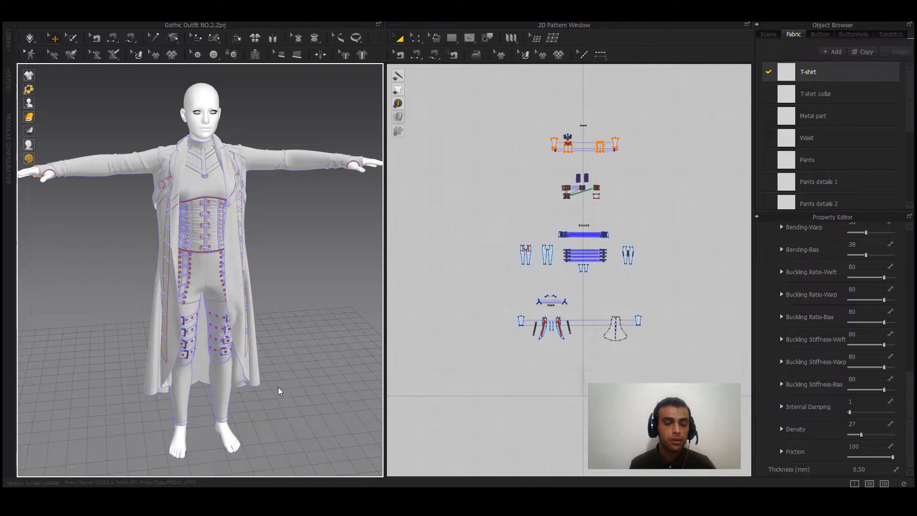
pyautogui.moveTo(286, 389); pyautogui.dragTo(268, 388, button='right')
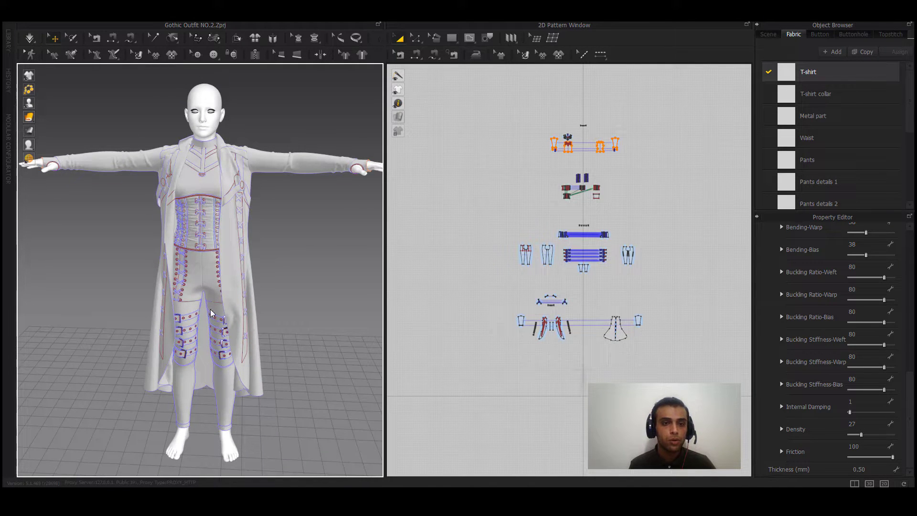
pyautogui.moveTo(160, 363); pyautogui.dragTo(313, 297, button='right')
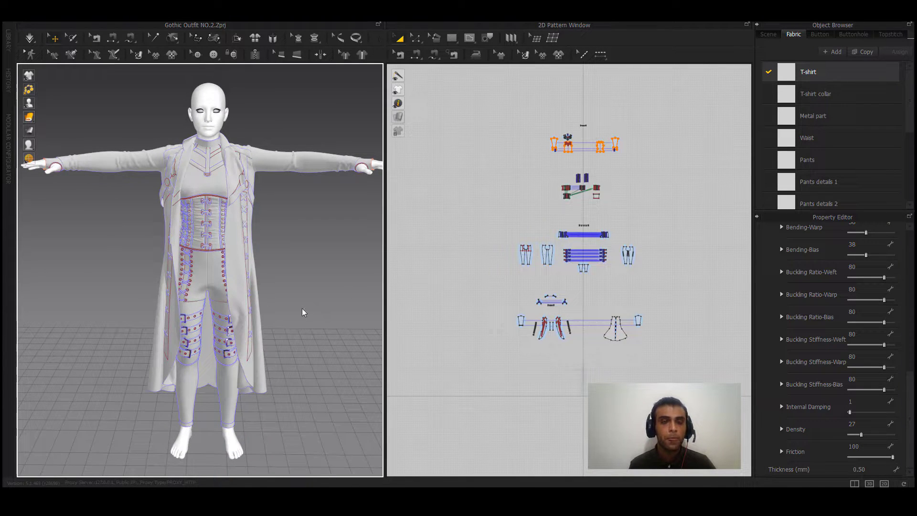
pyautogui.moveTo(234, 318); pyautogui.dragTo(173, 319, button='right')
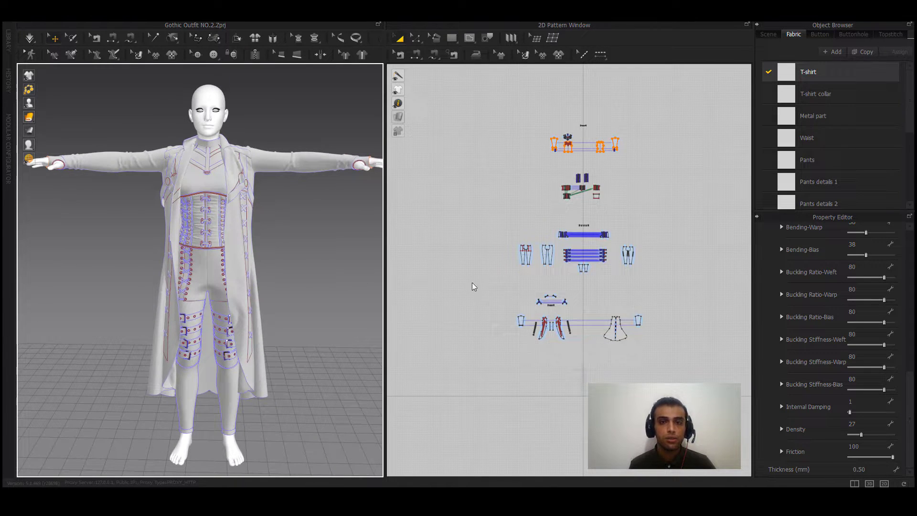
# Identify the overcoat front's fabric, set the Friction of Overcoat 1 to 100, and simulate the outfit.
pyautogui.click(241, 246)
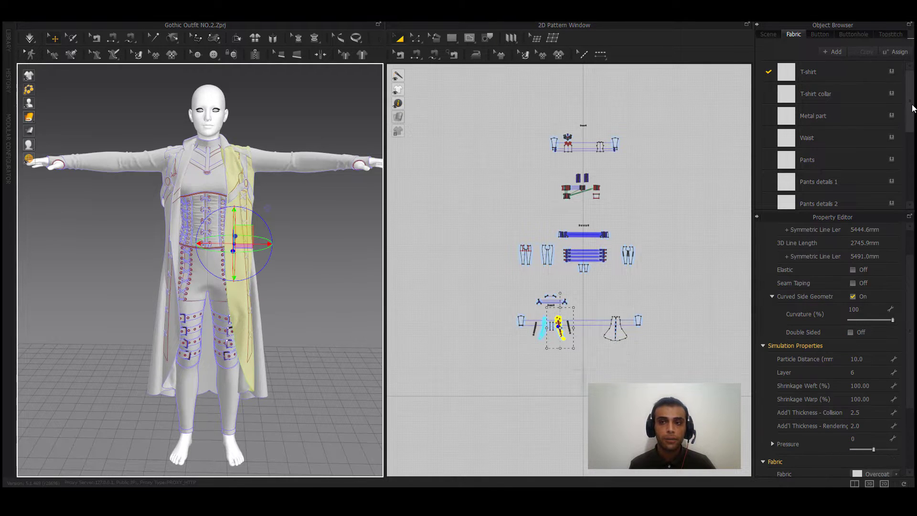
pyautogui.scroll(-5, 837, 154)
pyautogui.click(797, 161)
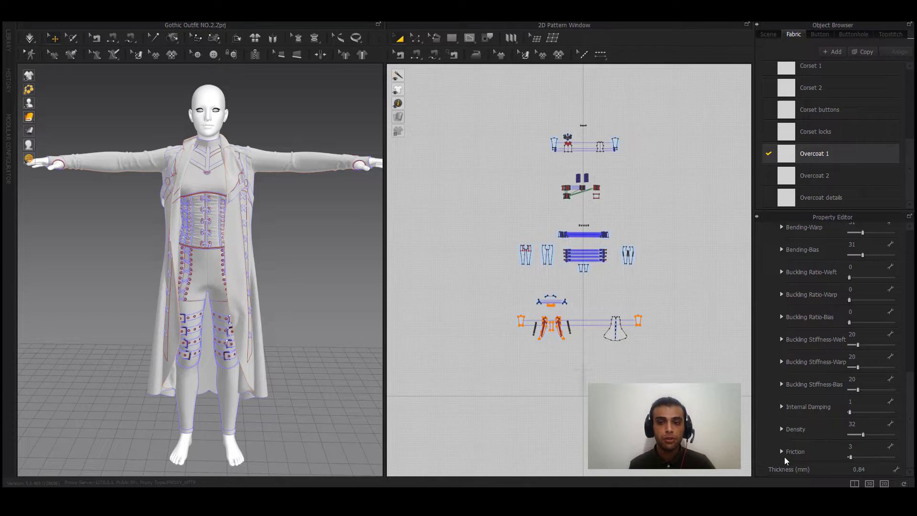
pyautogui.moveTo(850, 458); pyautogui.dragTo(905, 459)
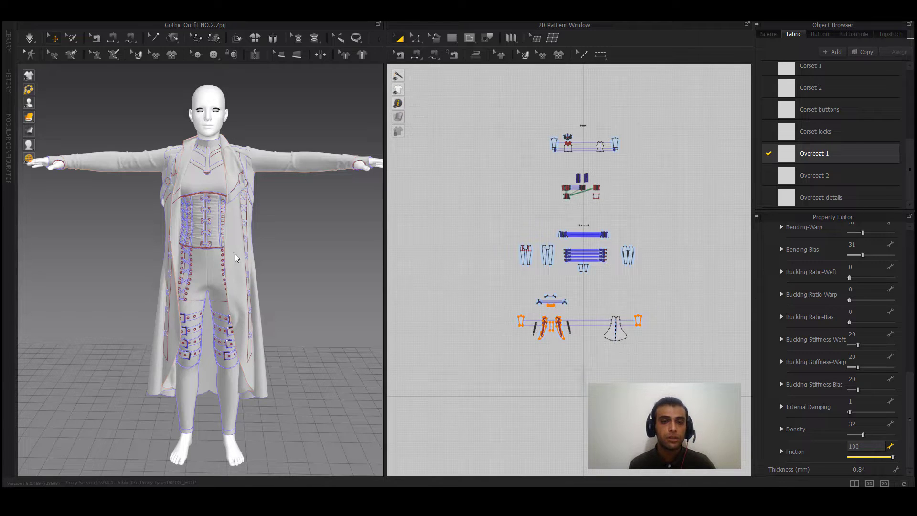
pyautogui.click(242, 292)
pyautogui.press('space')
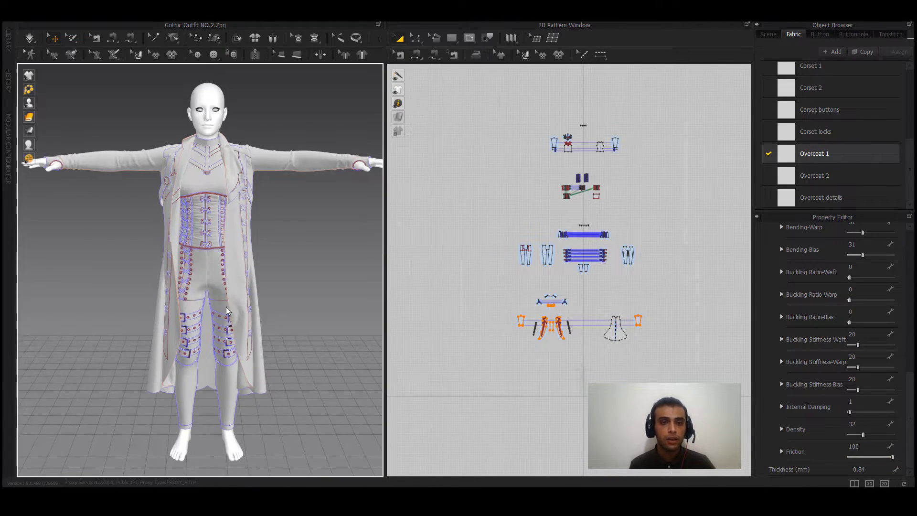